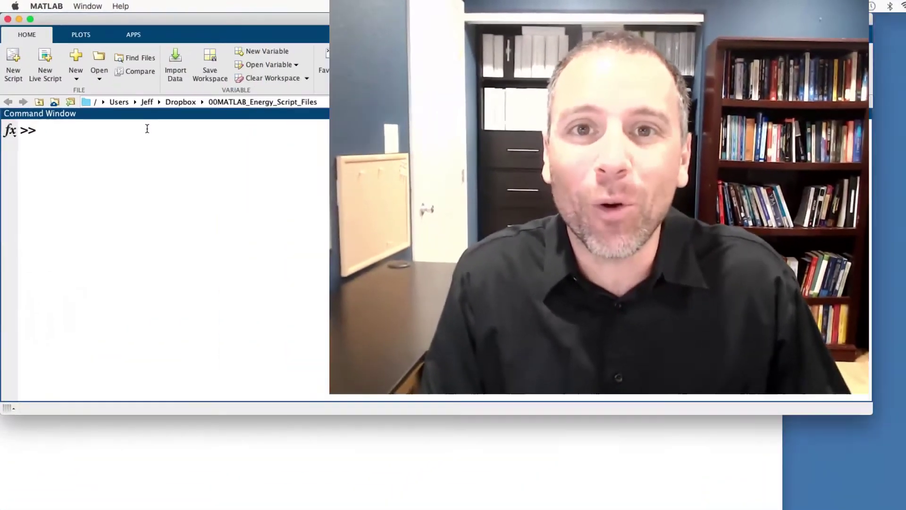
pyautogui.write('t = p')
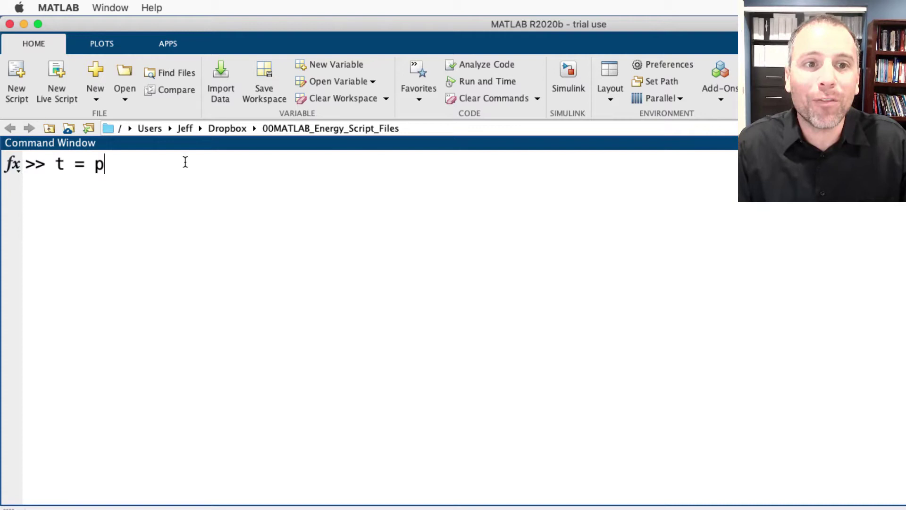
pyautogui.write('[')
# Enter t = [2, 4, 6, 8, 10], correcting typos, to display the row vector.
pyautogui.press('BackSpace')
pyautogui.press('BackSpace')
pyautogui.write('[]')
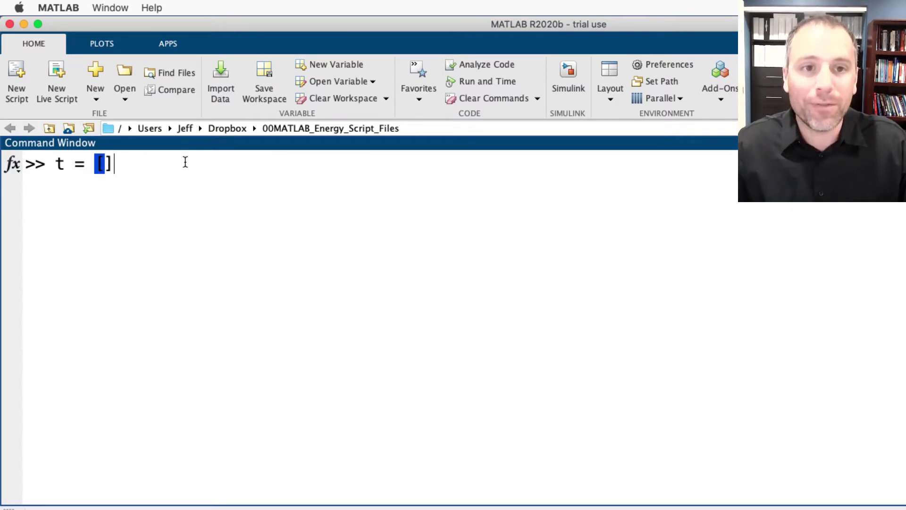
pyautogui.press('Left')
pyautogui.write('2 ')
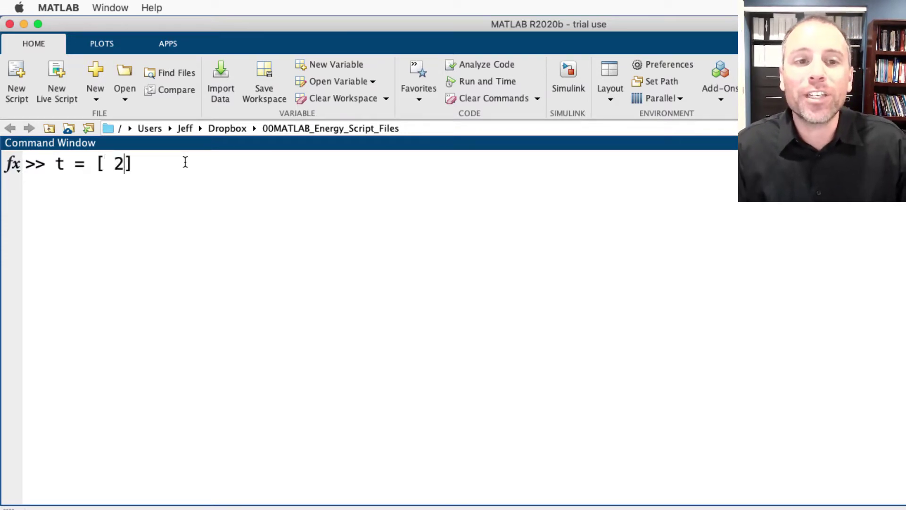
pyautogui.write(', 4 ')
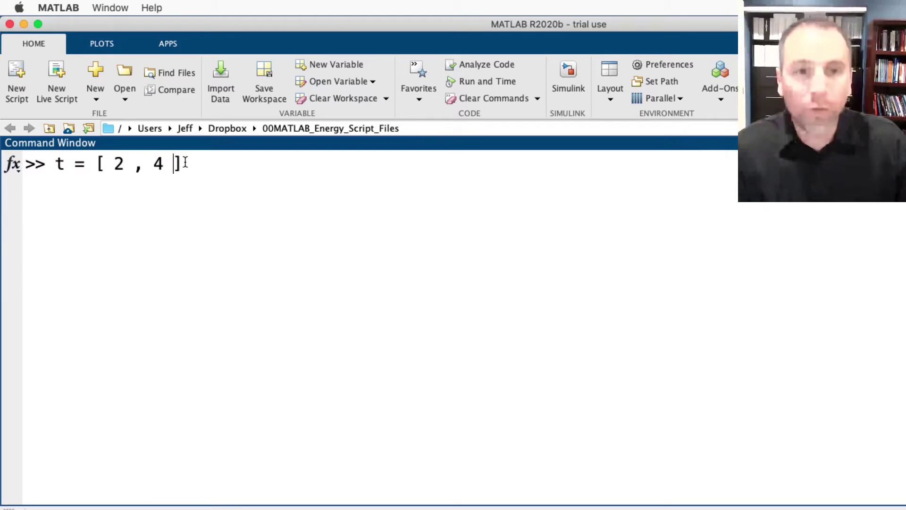
pyautogui.write(', 65')
pyautogui.press('BackSpace')
pyautogui.write(', 8 ,')
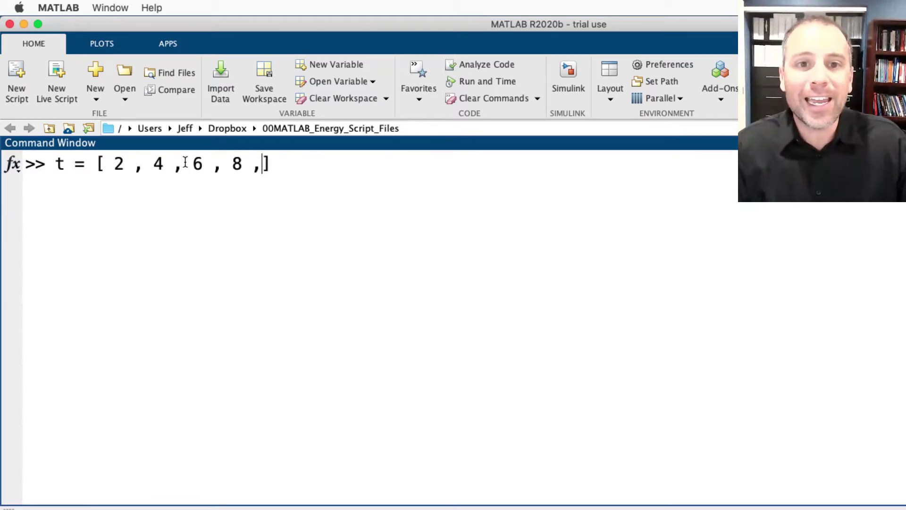
pyautogui.write(' 10')
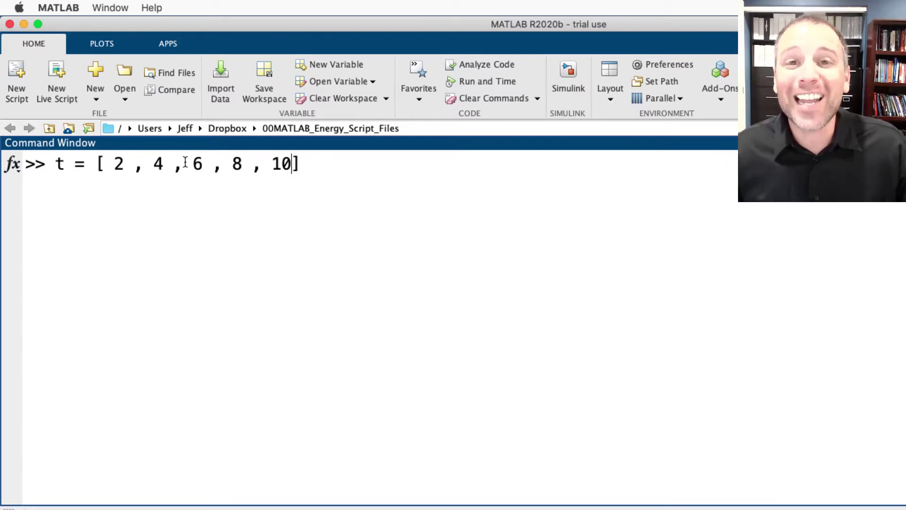
pyautogui.press('Return')
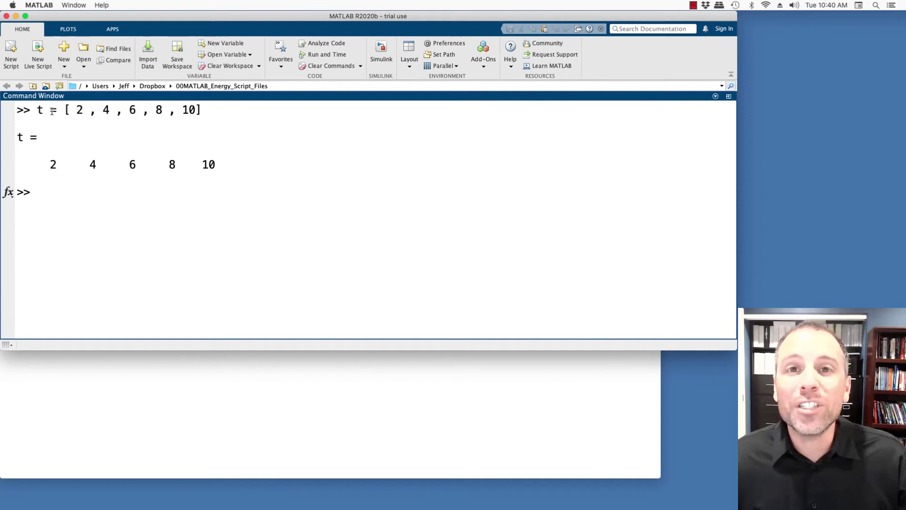
pyautogui.click(633, 29)
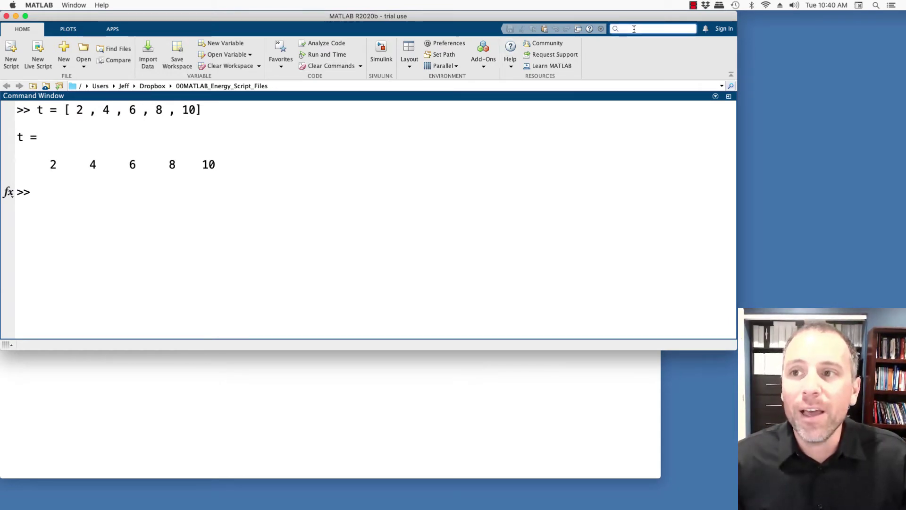
pyautogui.write('colon')
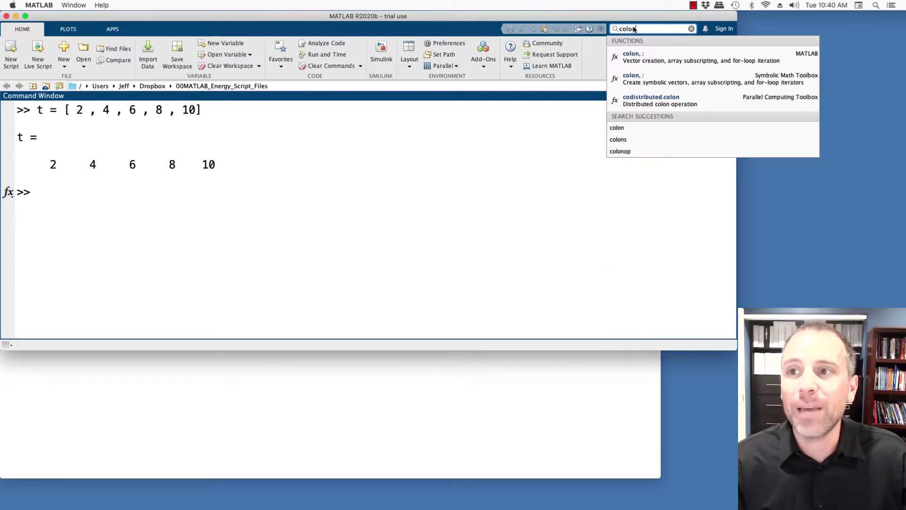
pyautogui.click(629, 59)
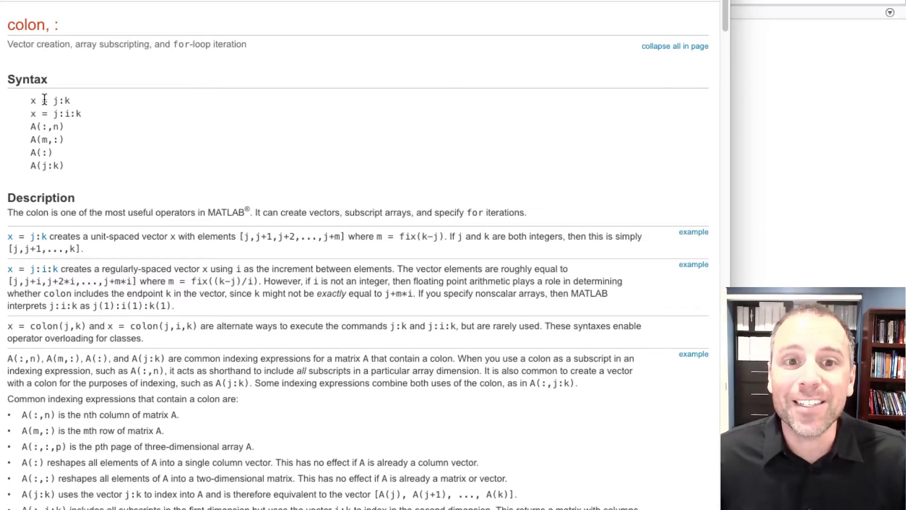
pyautogui.moveTo(30, 101); pyautogui.dragTo(88, 114)
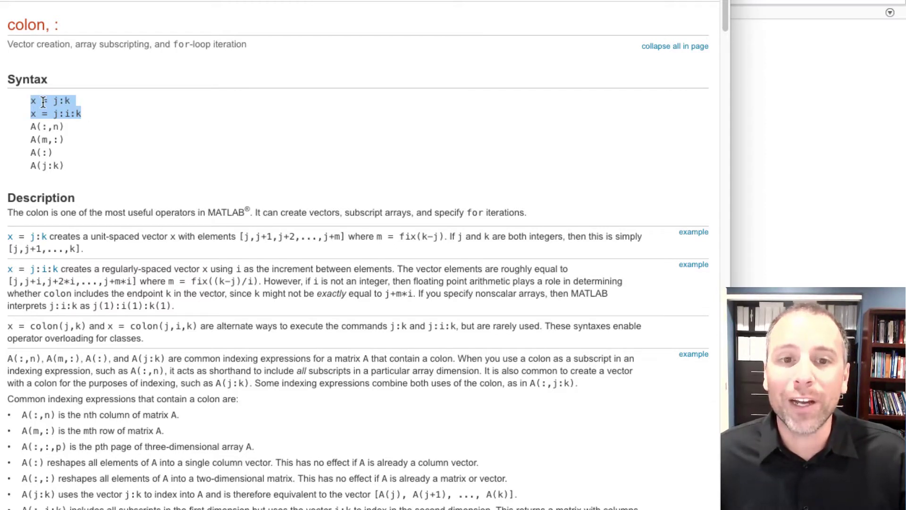
pyautogui.moveTo(7, 200); pyautogui.dragTo(101, 279)
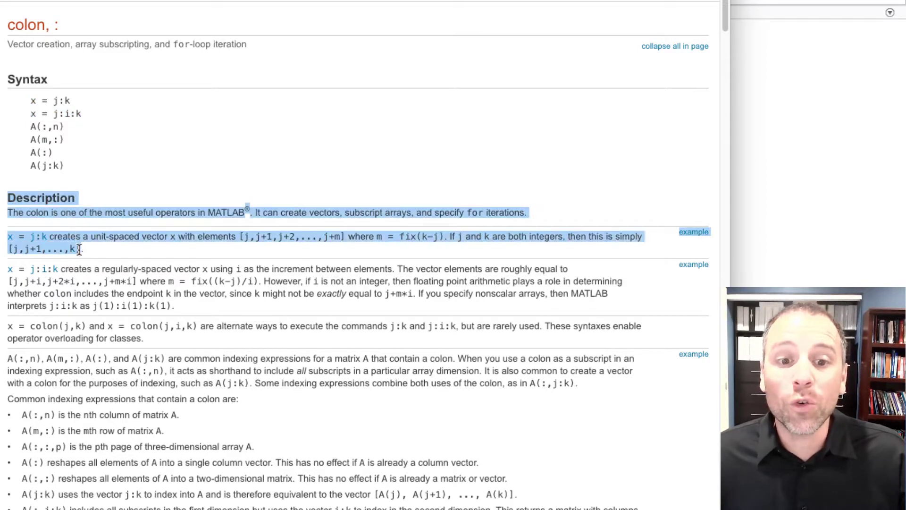
pyautogui.scroll(-15, 102, 277)
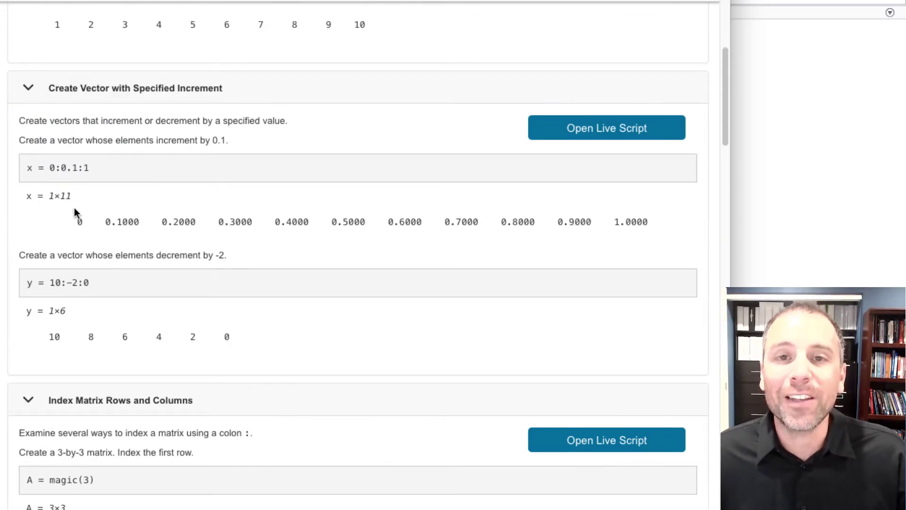
pyautogui.scroll(3, 73, 207)
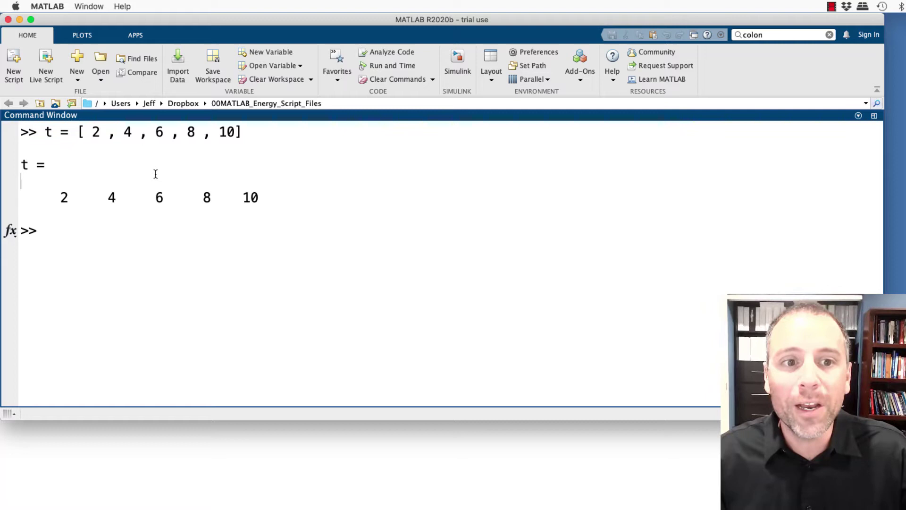
pyautogui.write('t = 2')
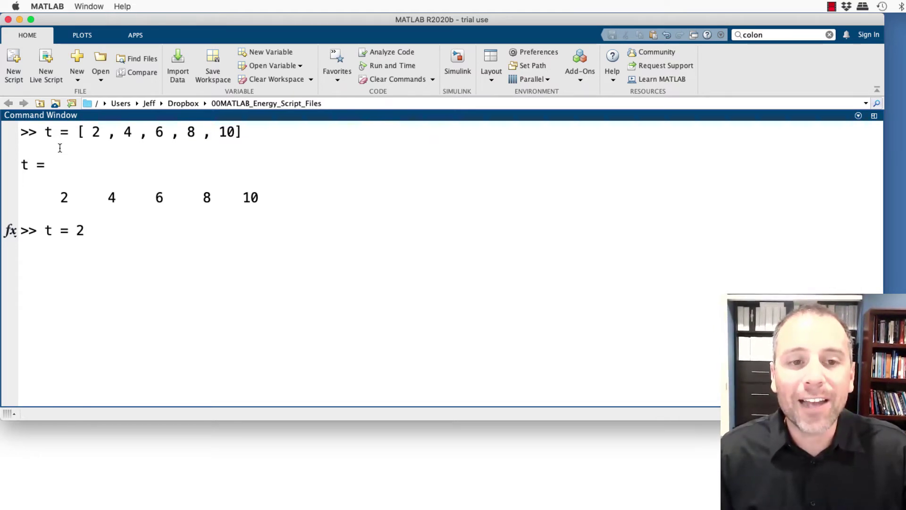
pyautogui.write(': :')
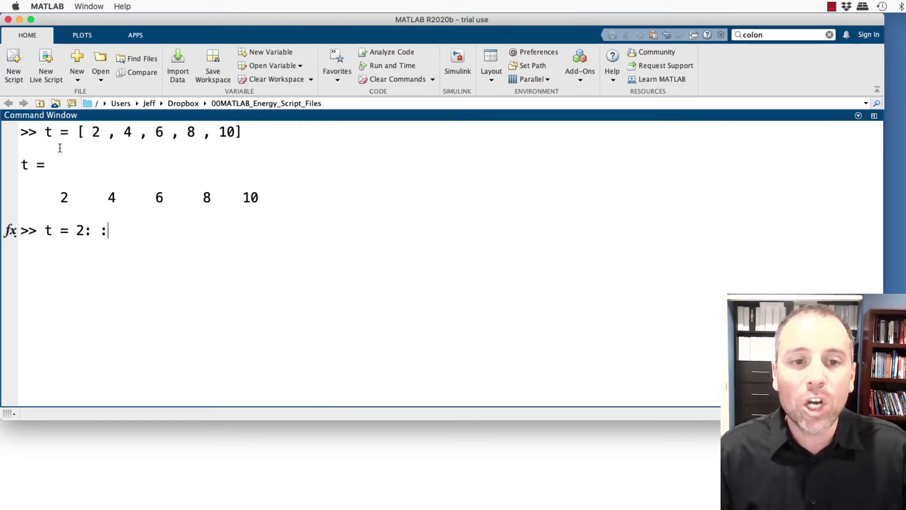
pyautogui.write('10')
# Run t = 2:2:10 after removing an extra space, pointing out increment and end values.
pyautogui.press('Left')
pyautogui.press('Left')
pyautogui.press('Left')
pyautogui.press('BackSpace')
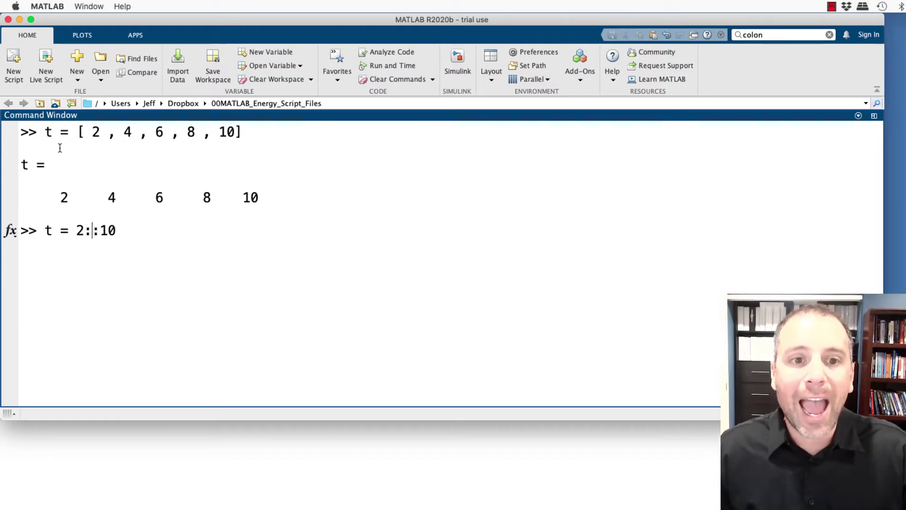
pyautogui.write('2')
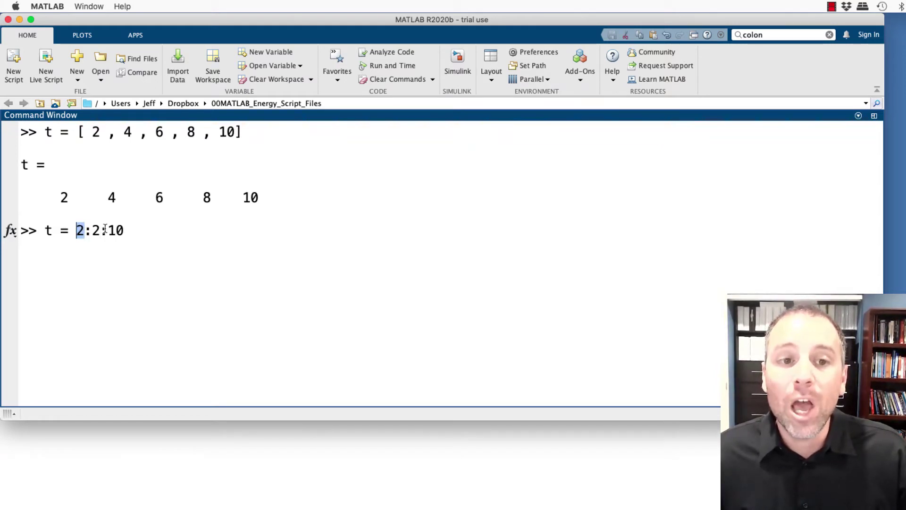
pyautogui.doubleClick(95, 230)
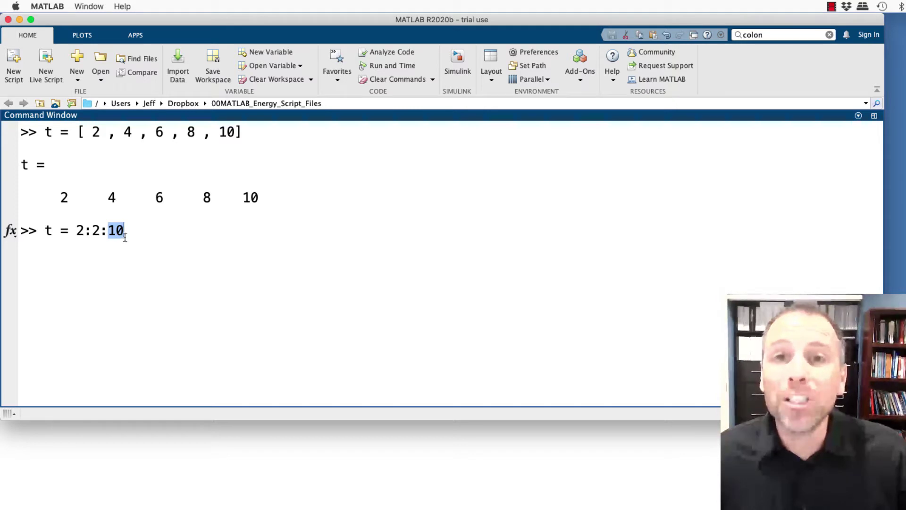
pyautogui.press('Right')
pyautogui.press('Return')
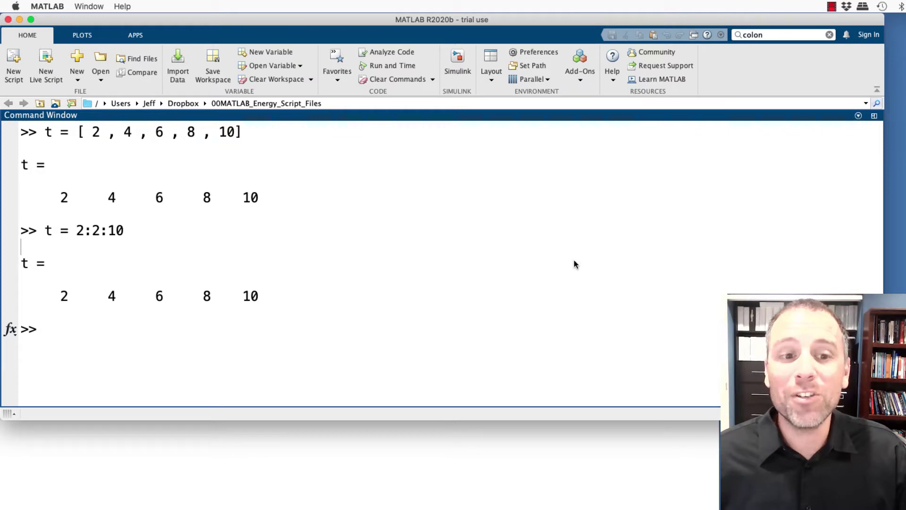
pyautogui.write('x = ')
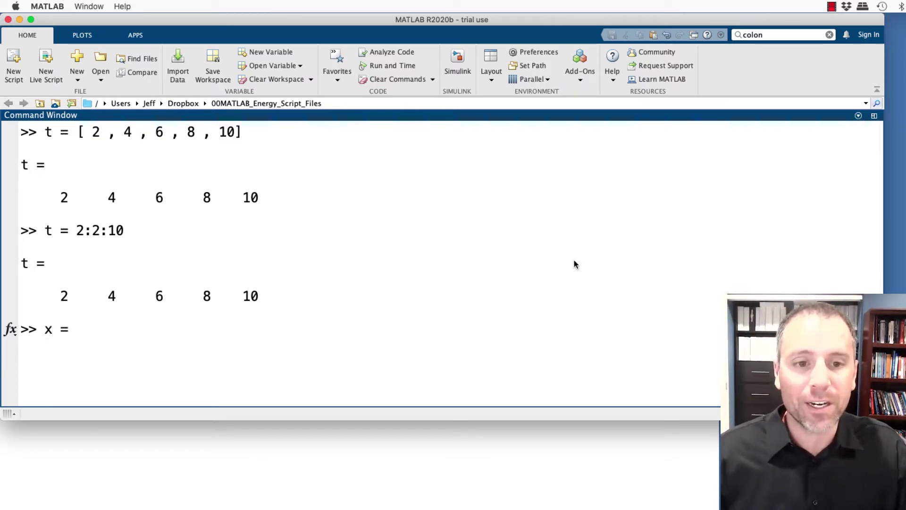
pyautogui.write('2')
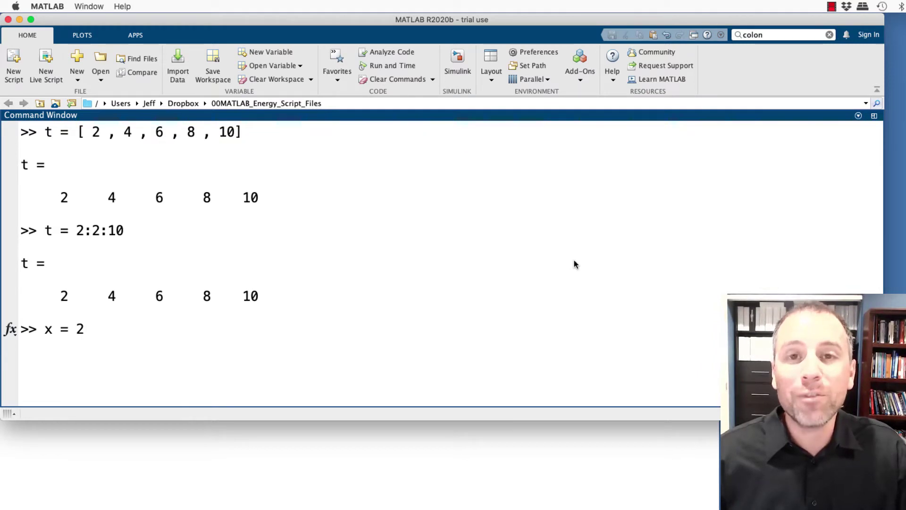
pyautogui.write(':-')
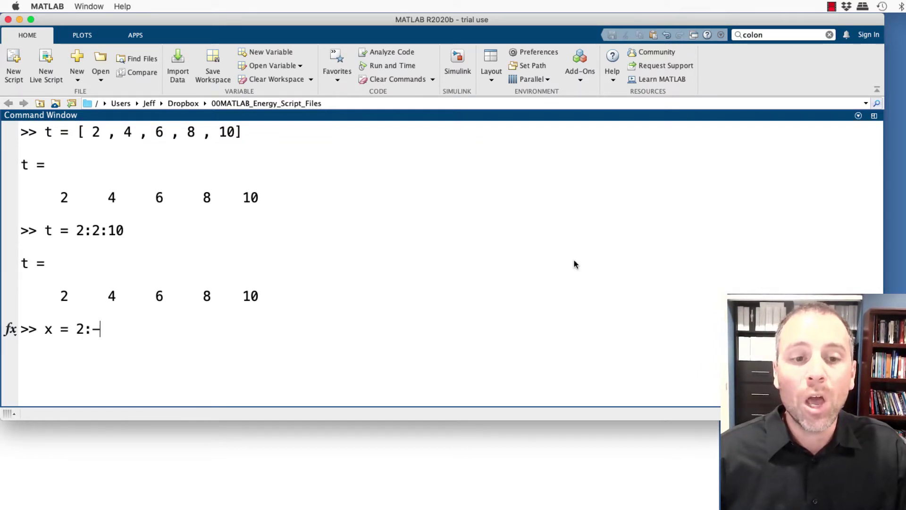
pyautogui.write('1:')
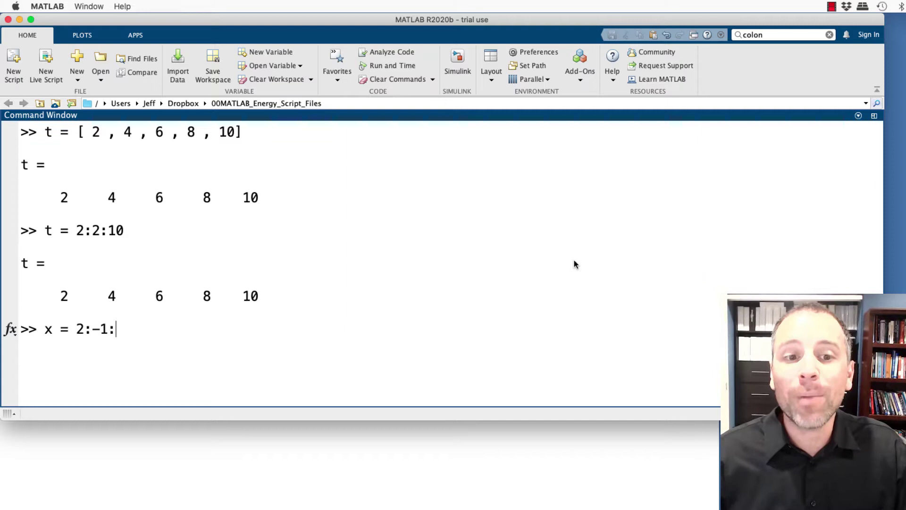
pyautogui.write('-')
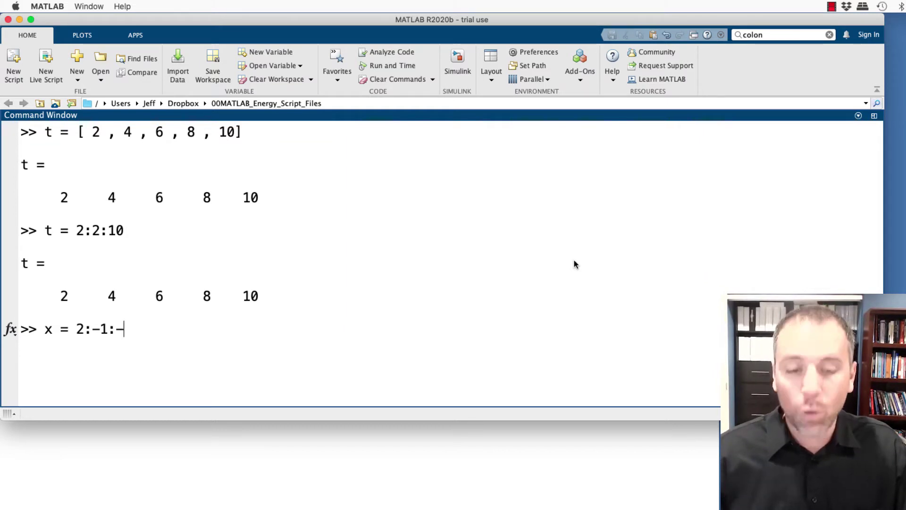
pyautogui.write('2')
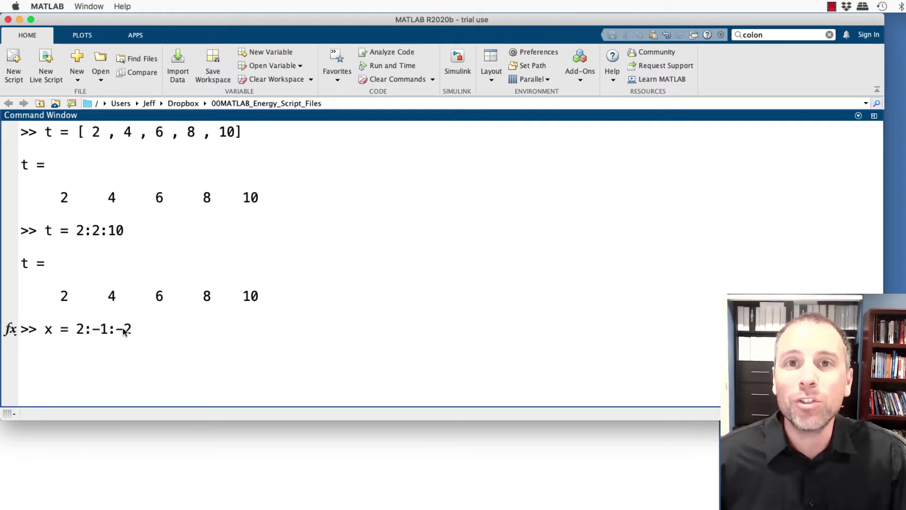
# Run x = 2:-1:-2 to get the countdown 2 1 0 -1 -2.
pyautogui.press('Return')
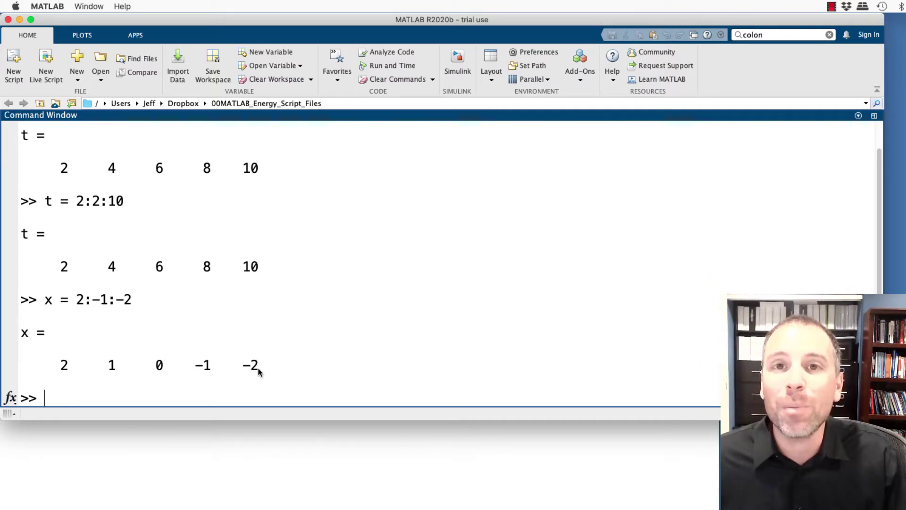
pyautogui.write('clc')
# Clear the window and rerun x with step -2, giving 2 0 -2.
pyautogui.press('Return')
pyautogui.press('Up')
pyautogui.press('Left')
pyautogui.press('Left')
pyautogui.press('Left')
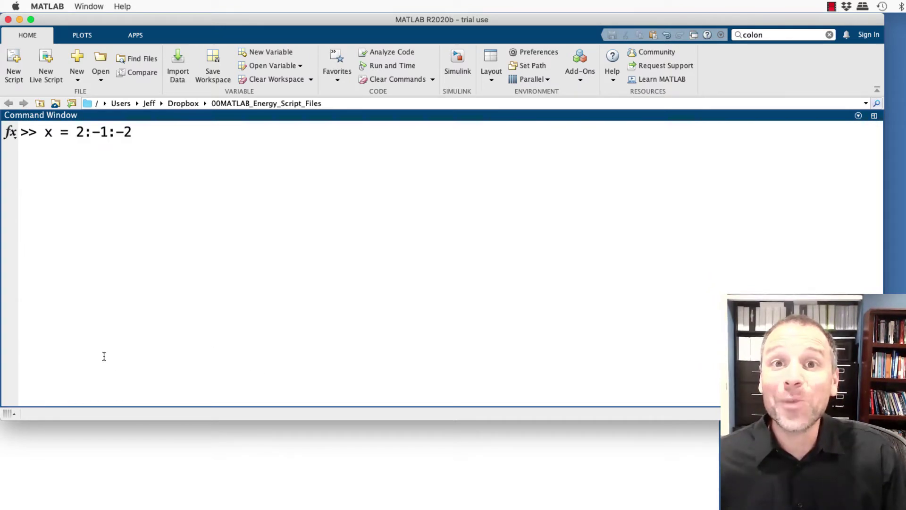
pyautogui.press('BackSpace')
pyautogui.write('2')
pyautogui.press('Return')
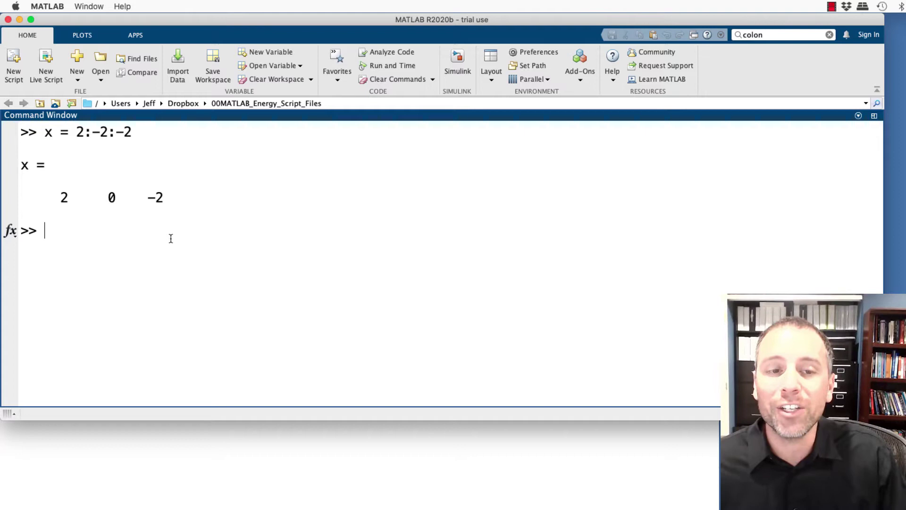
# Rerun x as 2:-0.5:-2 for nine half-step values, then clear the window.
pyautogui.press('Up')
pyautogui.press('Left')
pyautogui.press('Left')
pyautogui.press('Left')
pyautogui.press('BackSpace')
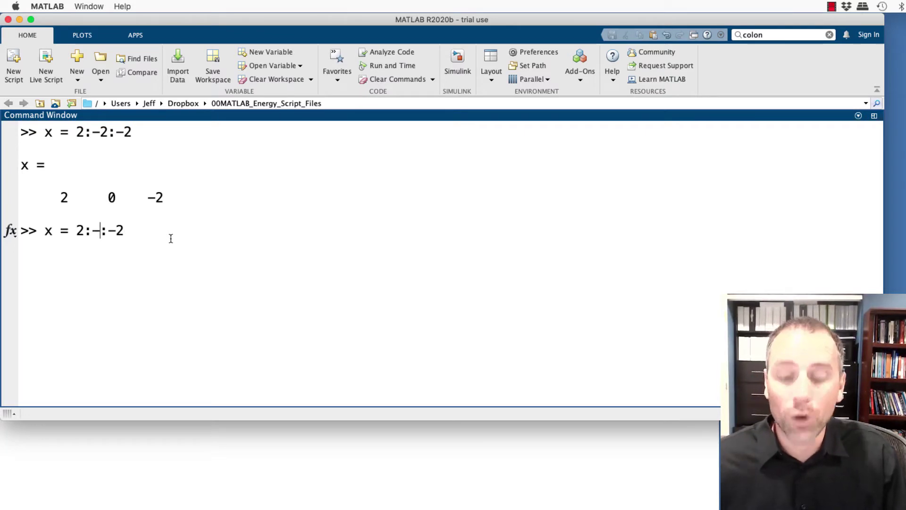
pyautogui.write('0.5')
pyautogui.press('Return')
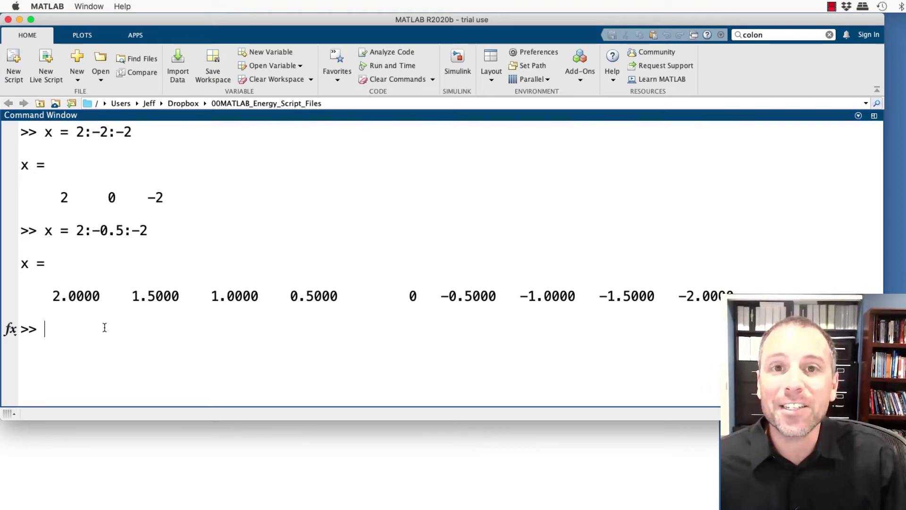
pyautogui.write('clc')
pyautogui.press('Return')
pyautogui.write('z')
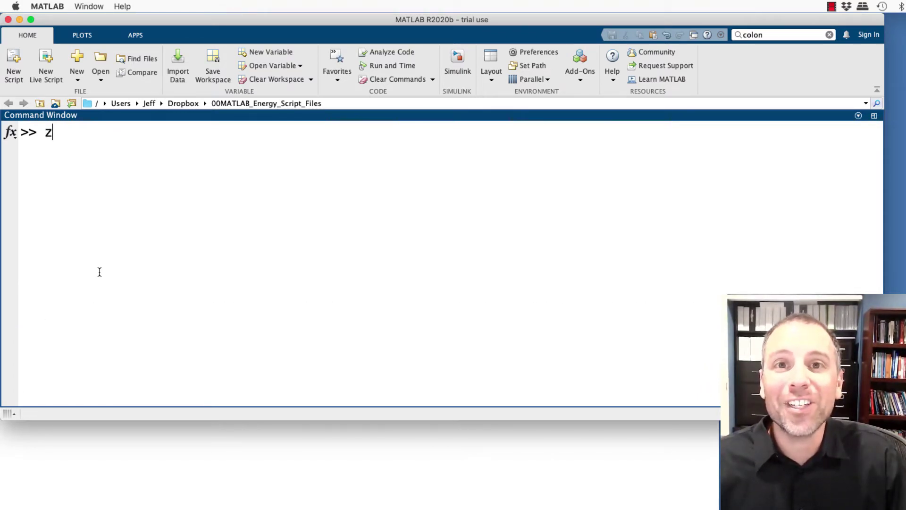
pyautogui.write(' = 0')
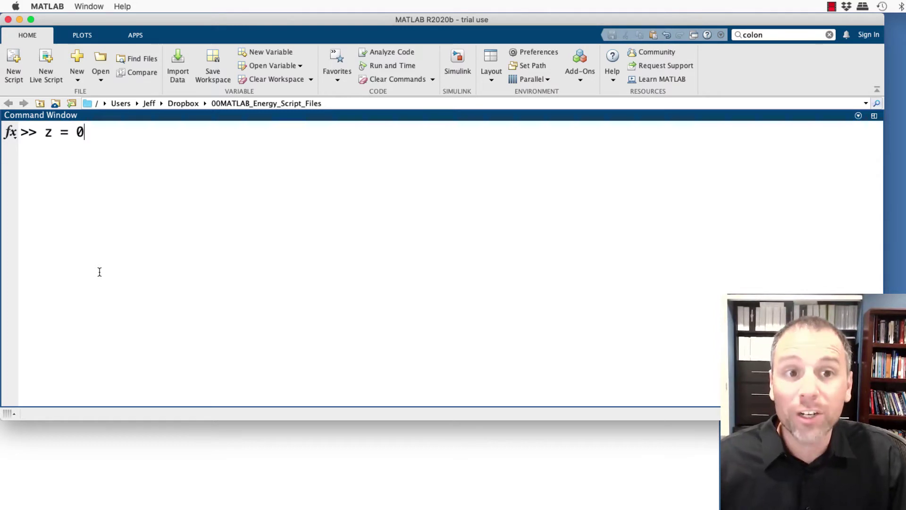
pyautogui.write(':0')
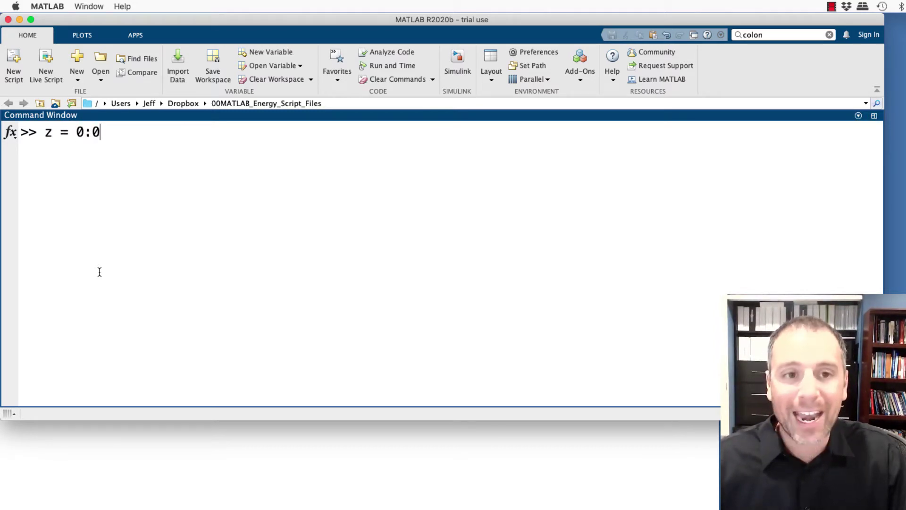
pyautogui.write('.3:1')
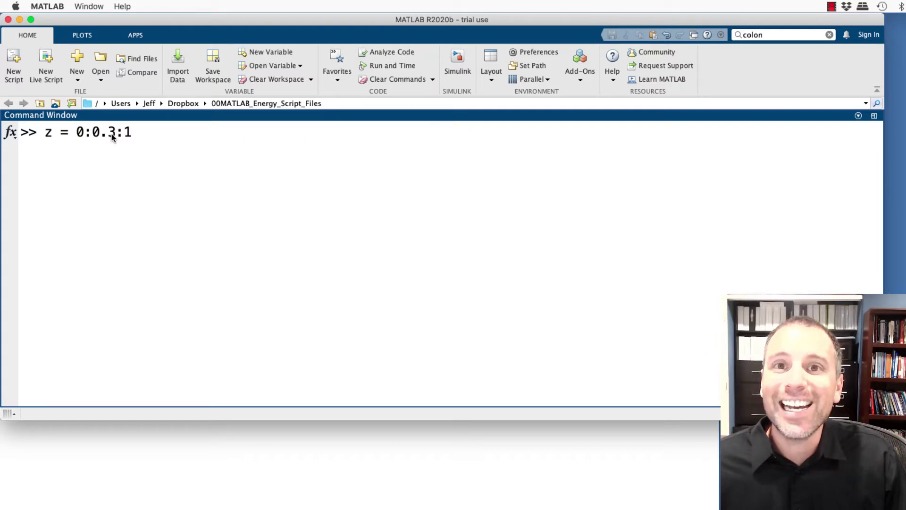
# Run z = 0:0.3:1 and highlight its start 0, increment 0.3 and end 1.
pyautogui.moveTo(116, 132); pyautogui.dragTo(99, 132)
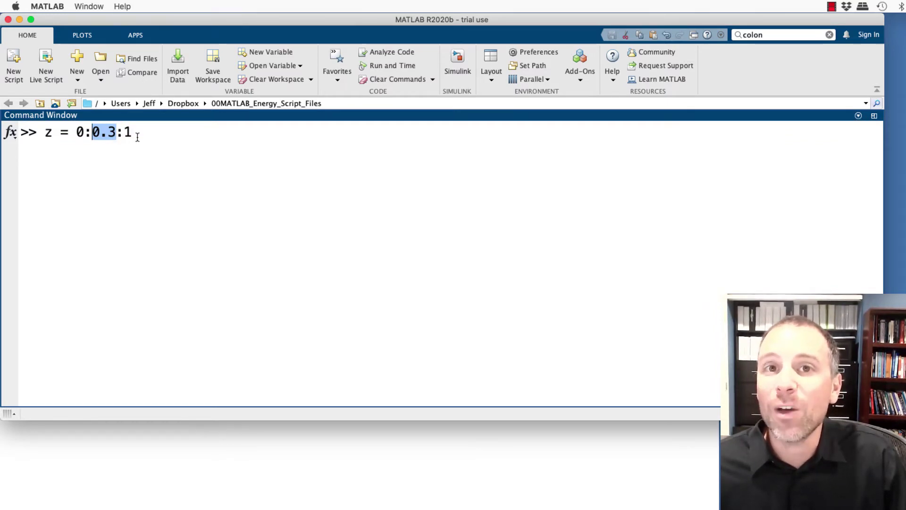
pyautogui.press('Return')
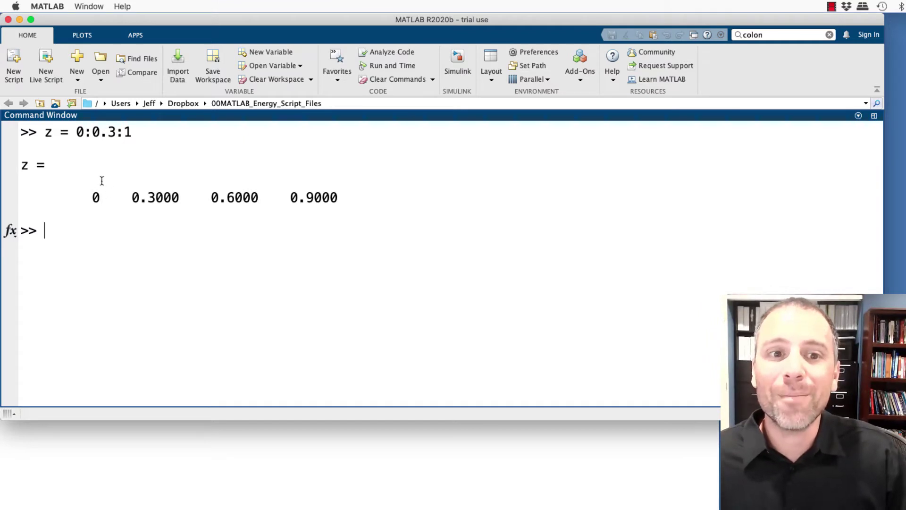
pyautogui.doubleClick(80, 132)
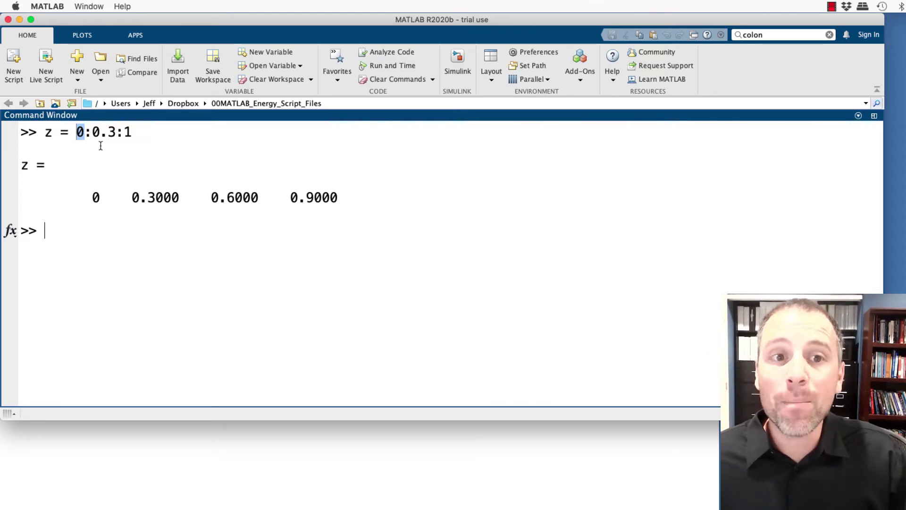
pyautogui.moveTo(92, 132); pyautogui.dragTo(115, 132)
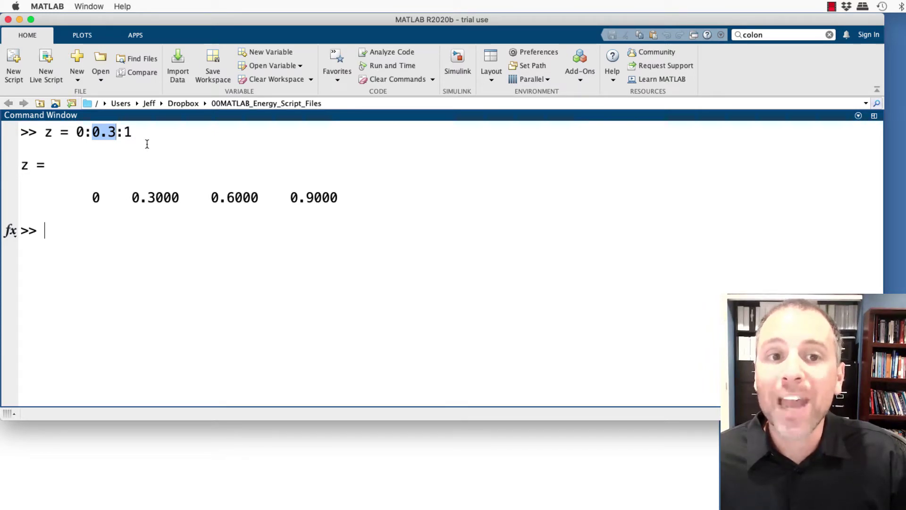
pyautogui.doubleClick(127, 132)
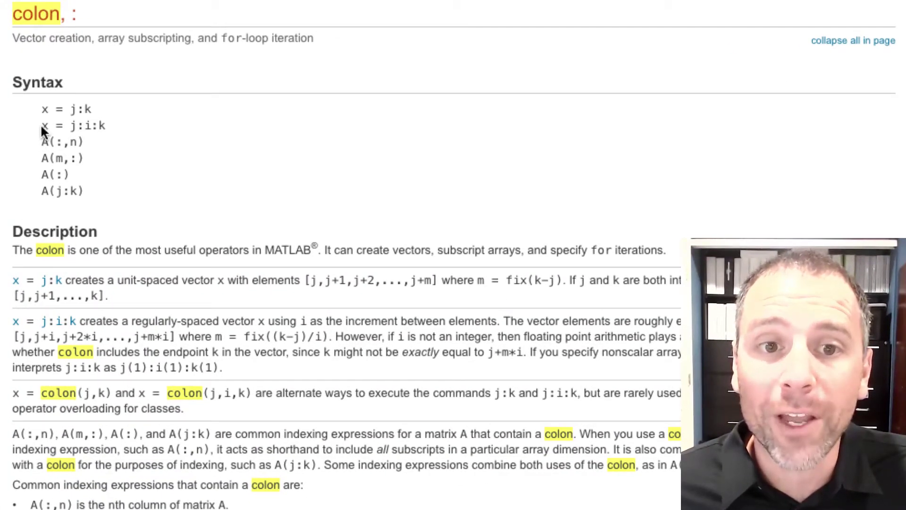
# Highlight the x = j:i:k syntax and the formula m = fix((k-j)/i).
pyautogui.moveTo(41, 126); pyautogui.dragTo(104, 126)
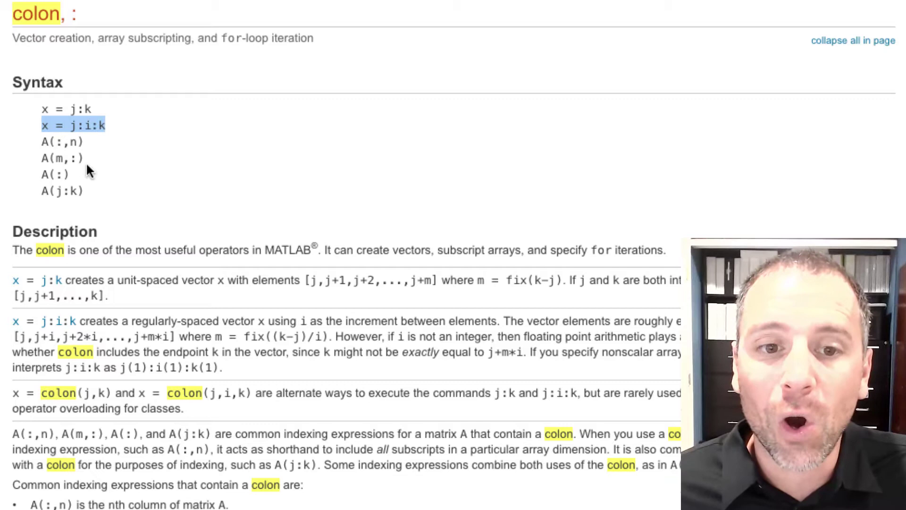
pyautogui.scroll(-5, 28, 275)
pyautogui.scroll(1, 35, 64)
pyautogui.scroll(1, 32, 71)
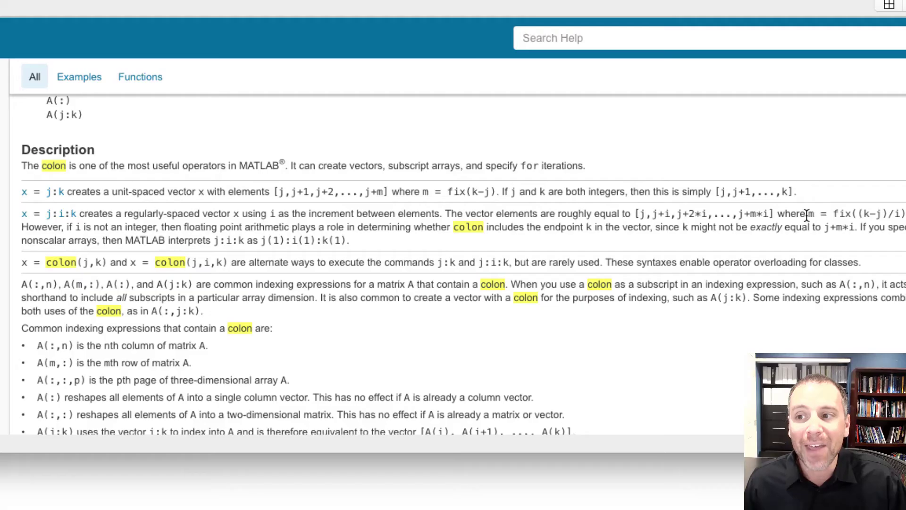
pyautogui.moveTo(785, 273); pyautogui.dragTo(885, 273)
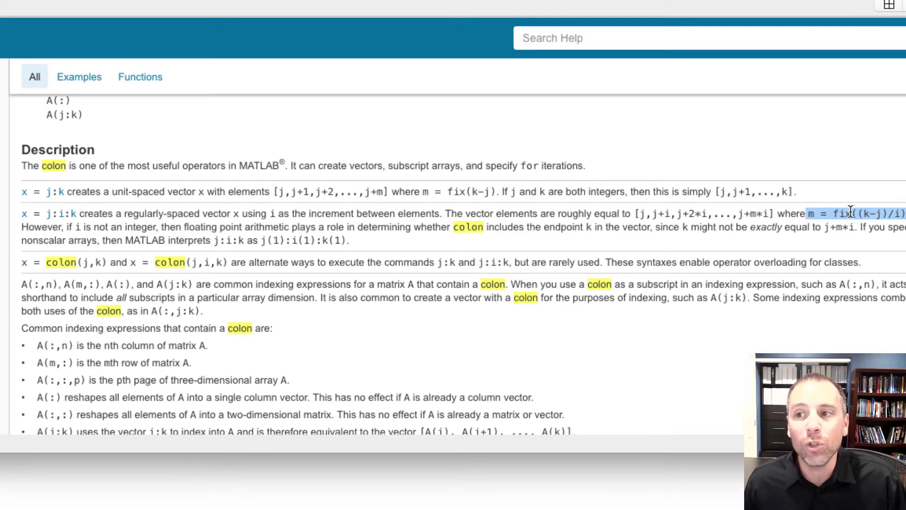
pyautogui.click(847, 234)
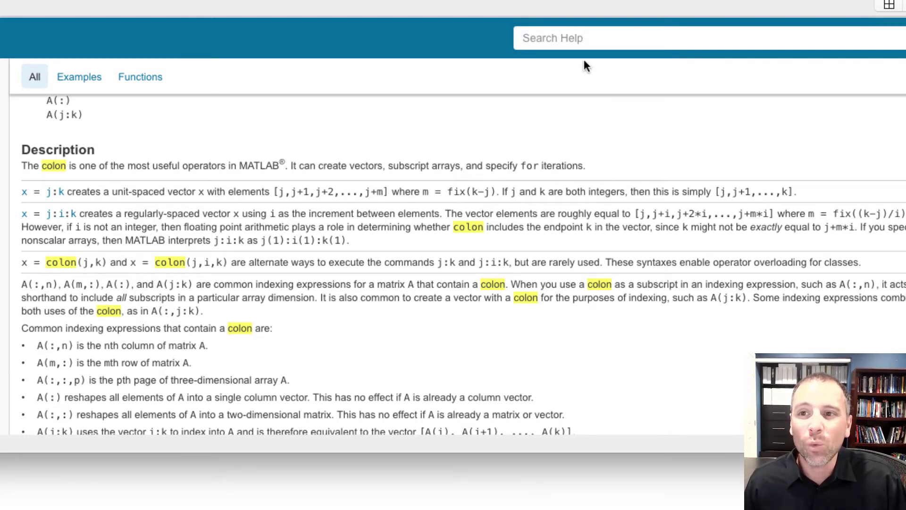
# Search the documentation for fix and open its 'Round toward zero' page.
pyautogui.click(566, 38)
pyautogui.write('fix')
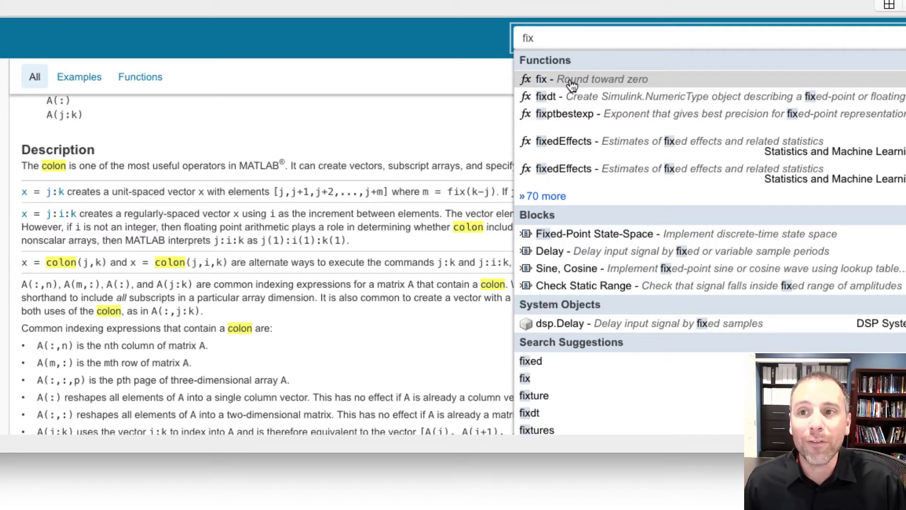
pyautogui.click(571, 81)
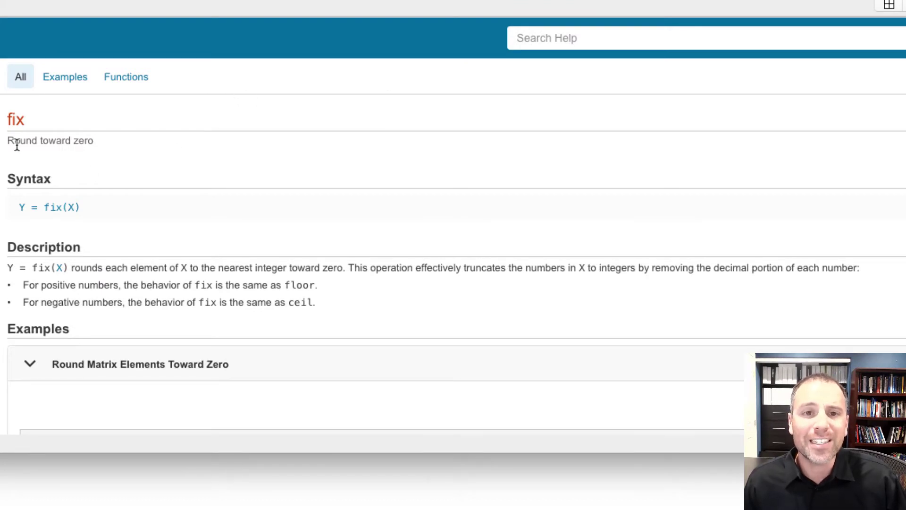
pyautogui.scroll(-1, 44, 196)
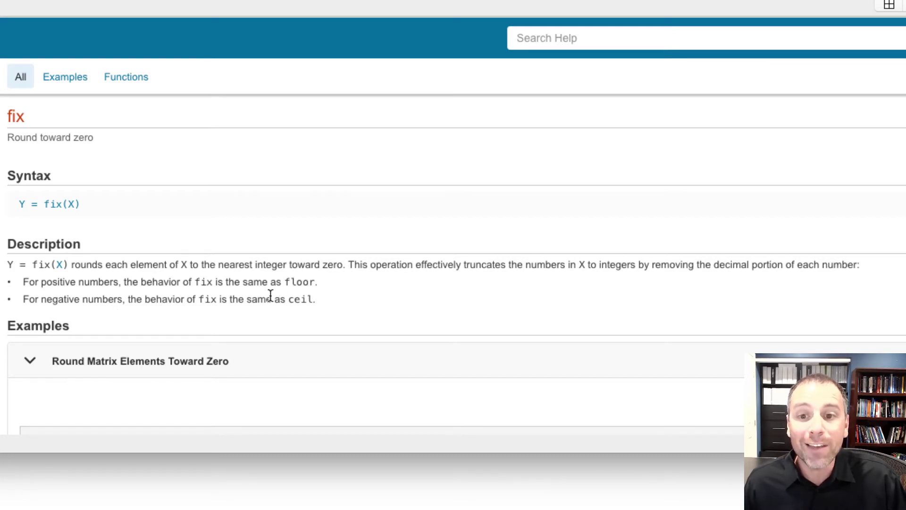
pyautogui.scroll(-2, 307, 209)
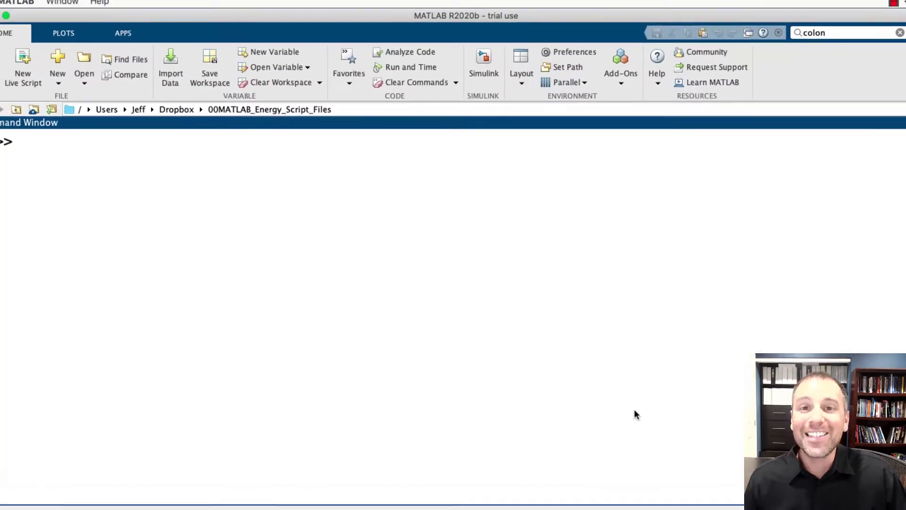
pyautogui.write('x = ')
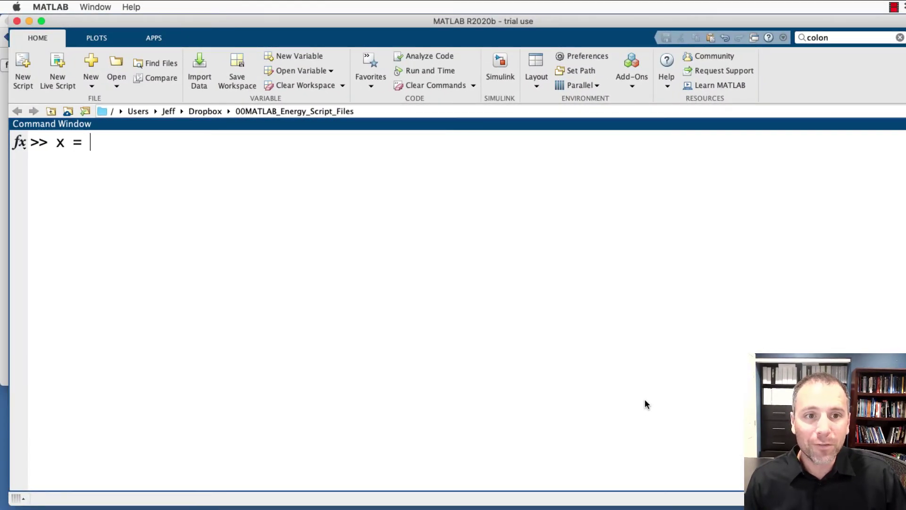
pyautogui.write('[')
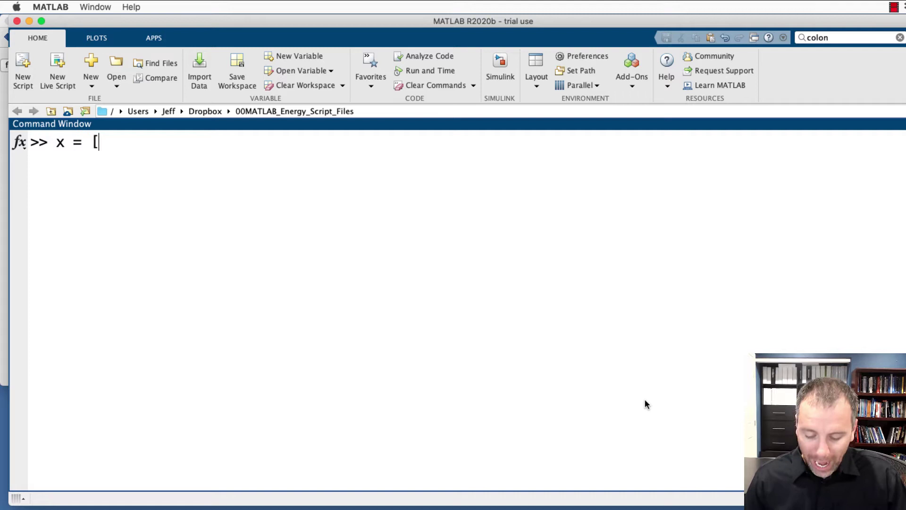
pyautogui.write('1:')
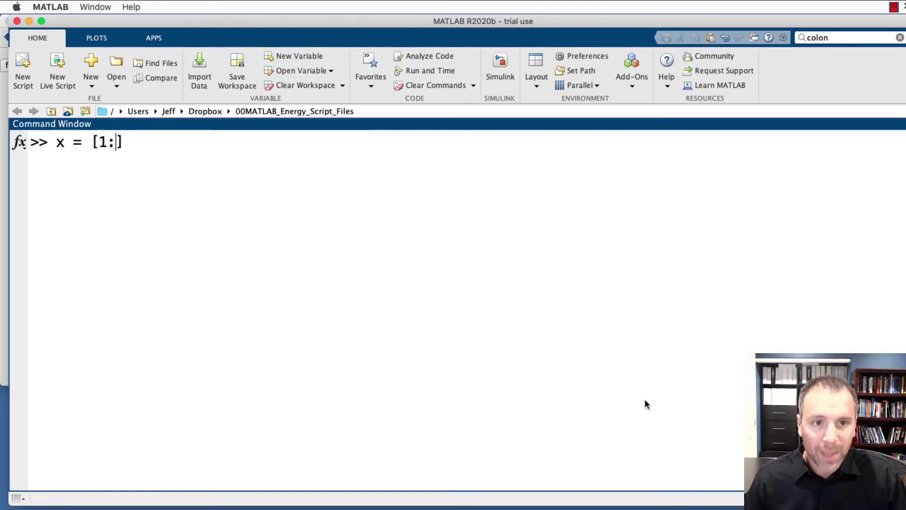
pyautogui.write('0.,')
# Enter x = [1:0.2:2] and apply fix(x), returning 1 1 1 1 1 2.
pyautogui.press('BackSpace')
pyautogui.write('2')
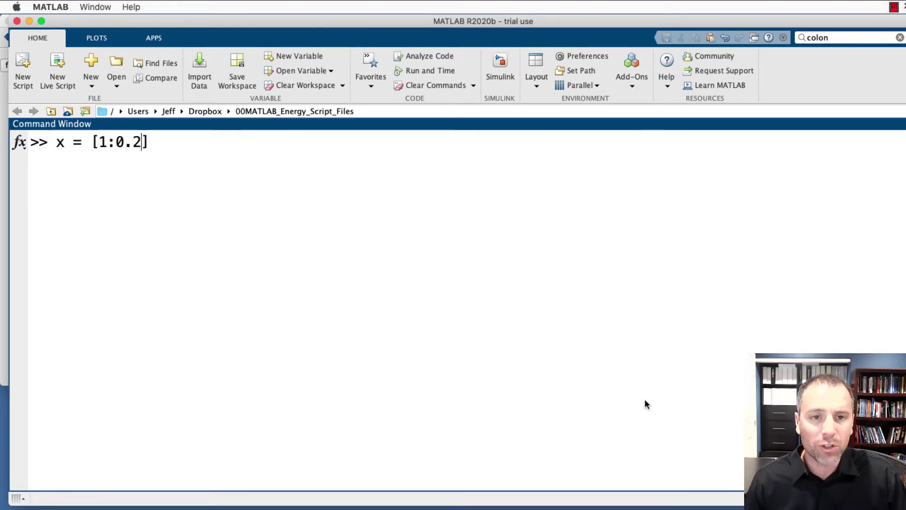
pyautogui.write(':')
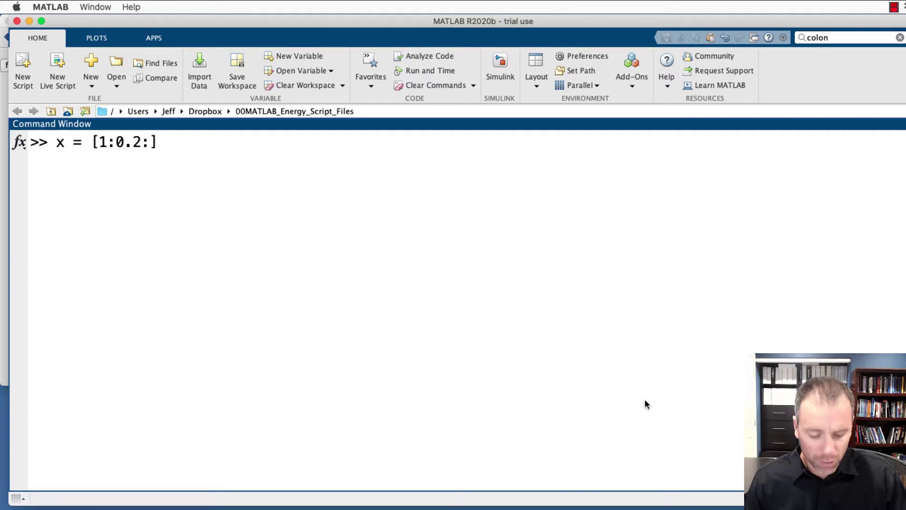
pyautogui.write('2')
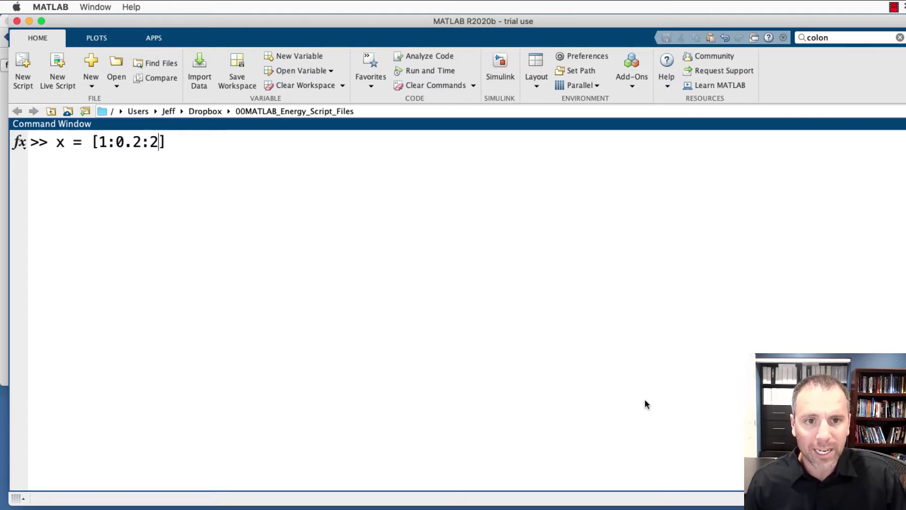
pyautogui.press('Return')
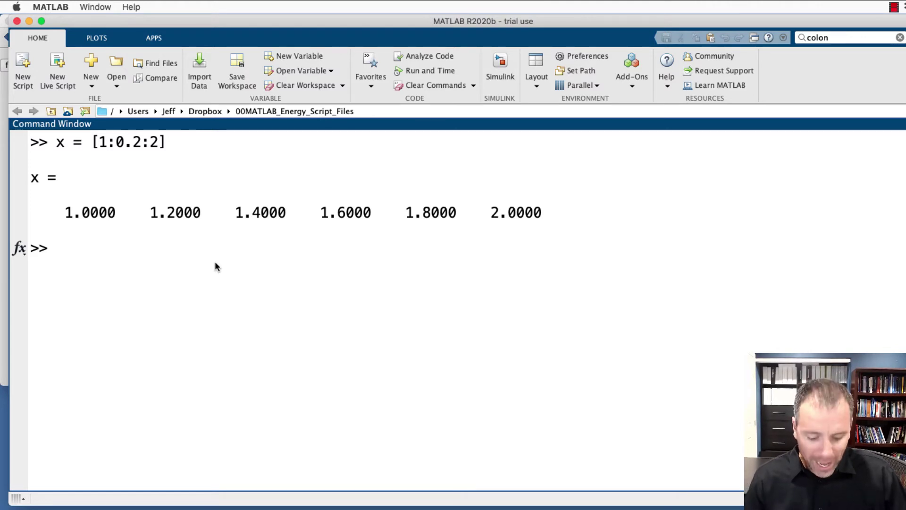
pyautogui.write('fix(')
pyautogui.write('x')
pyautogui.press('Return')
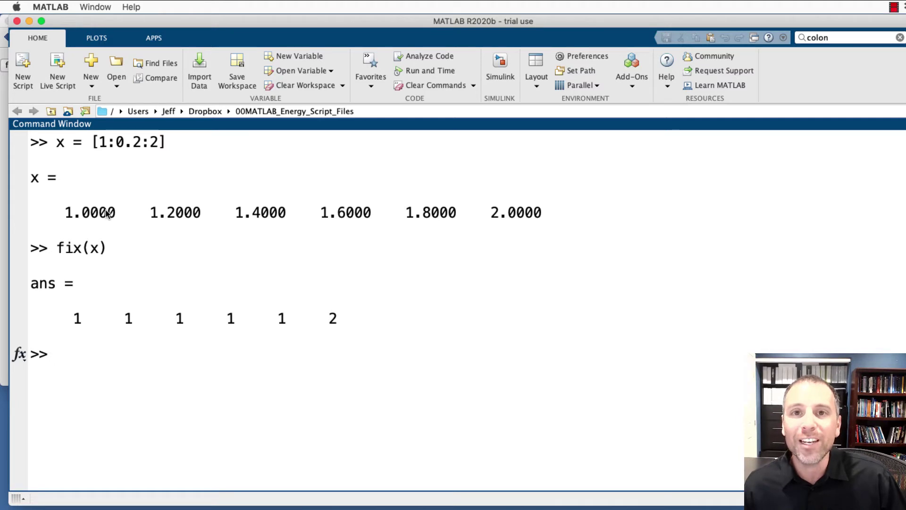
pyautogui.write('y = [-1.4 , 1.5 , -3.2 , 4.5 , 6.1 , -0.3]')
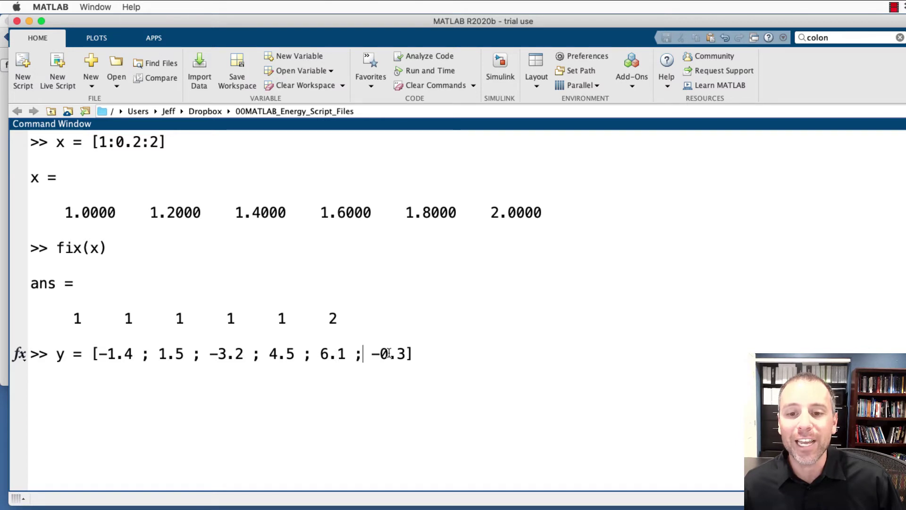
# Create y = [-1.4; 1.5; -3.2; 4.5; 6.1; -0.3], close Help, and run fix(y).
pyautogui.press('Return')
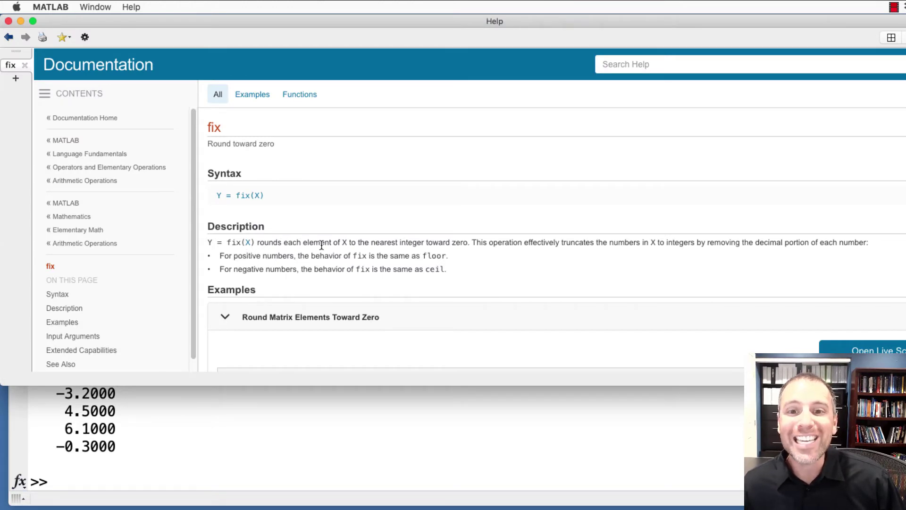
pyautogui.press('super+w')
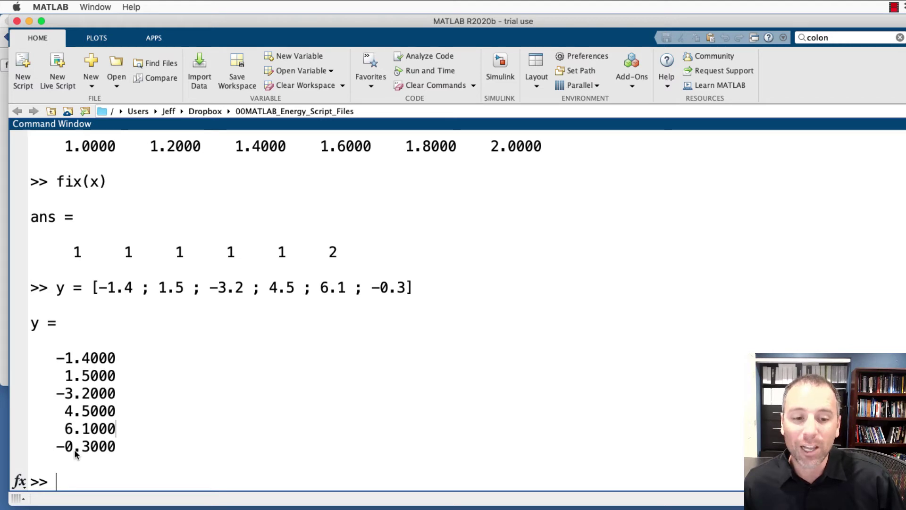
pyautogui.write('fix(')
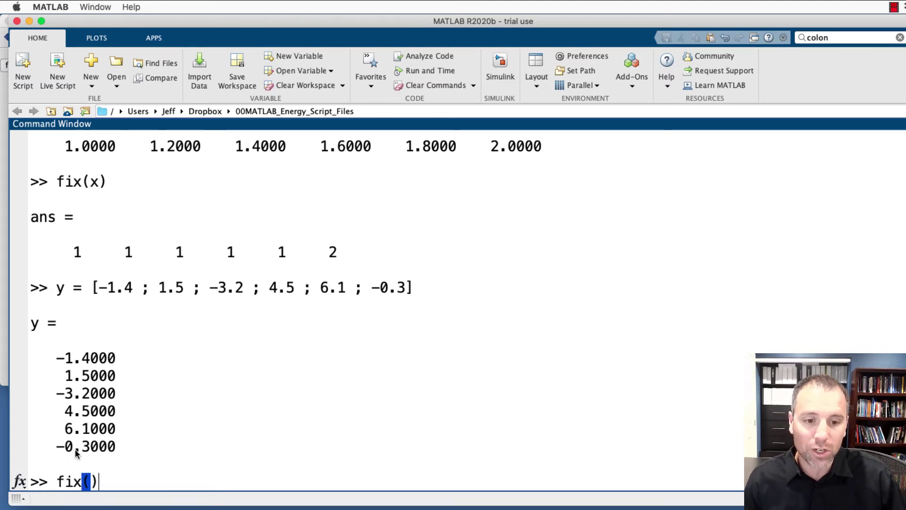
pyautogui.write('y')
pyautogui.press('Return')
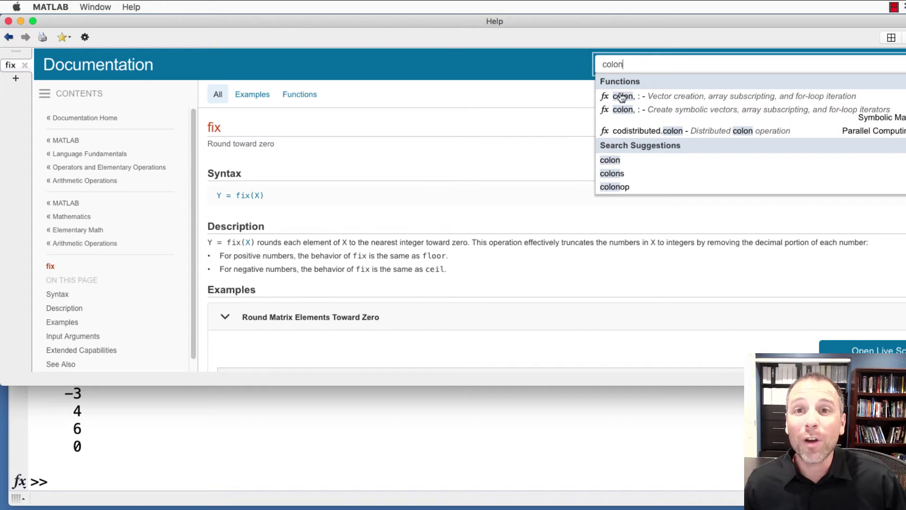
# Revisit the colon page, highlight m = fix((k-j)/i), and close the documentation.
pyautogui.click(623, 97)
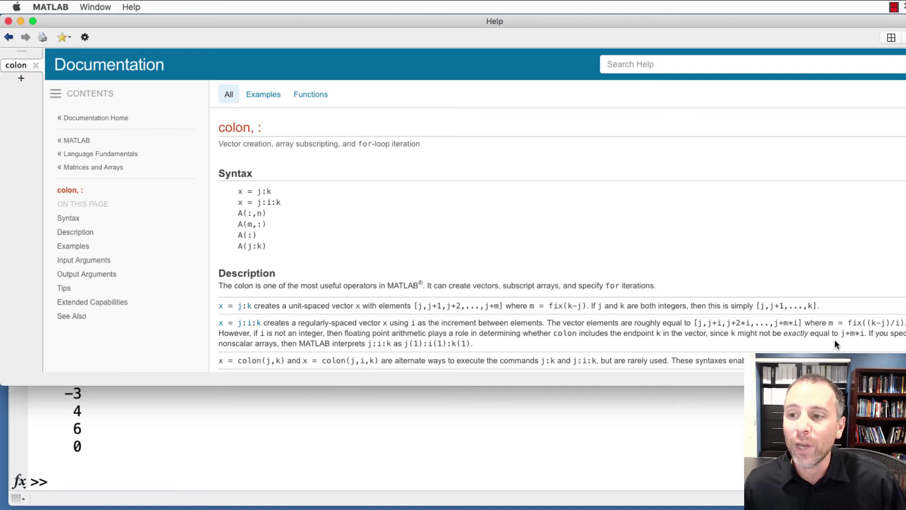
pyautogui.moveTo(845, 322); pyautogui.dragTo(905, 324)
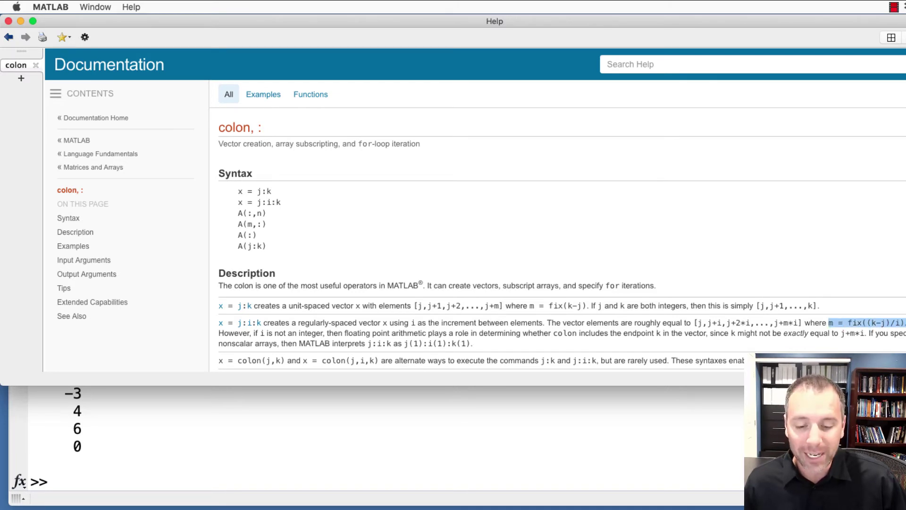
pyautogui.press('super+w')
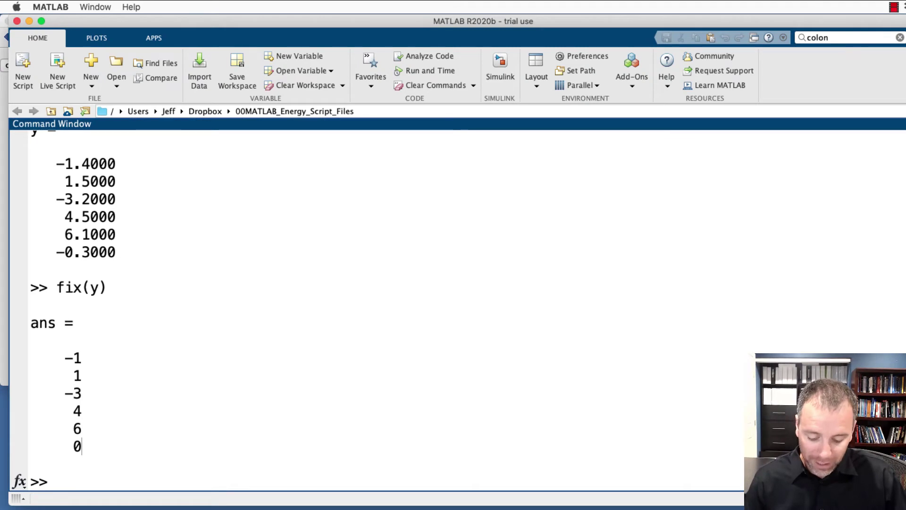
pyautogui.write('0:')
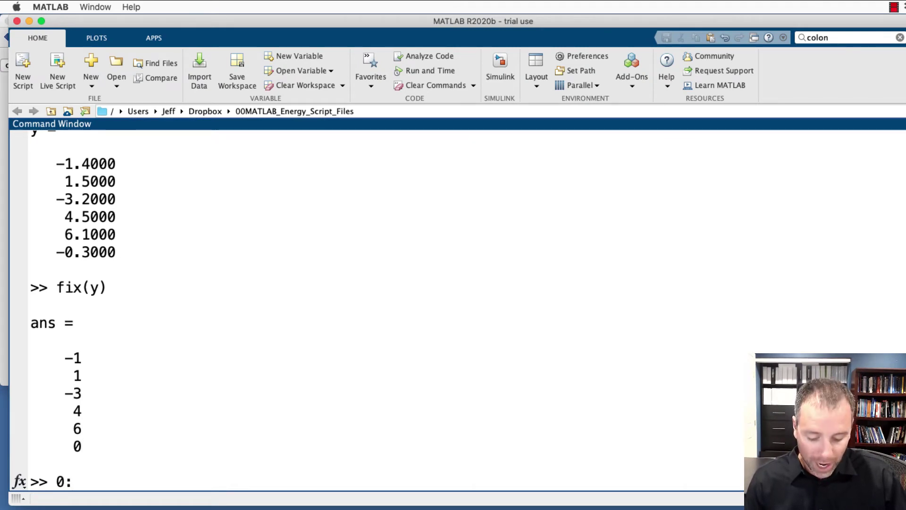
pyautogui.write('0.3:1')
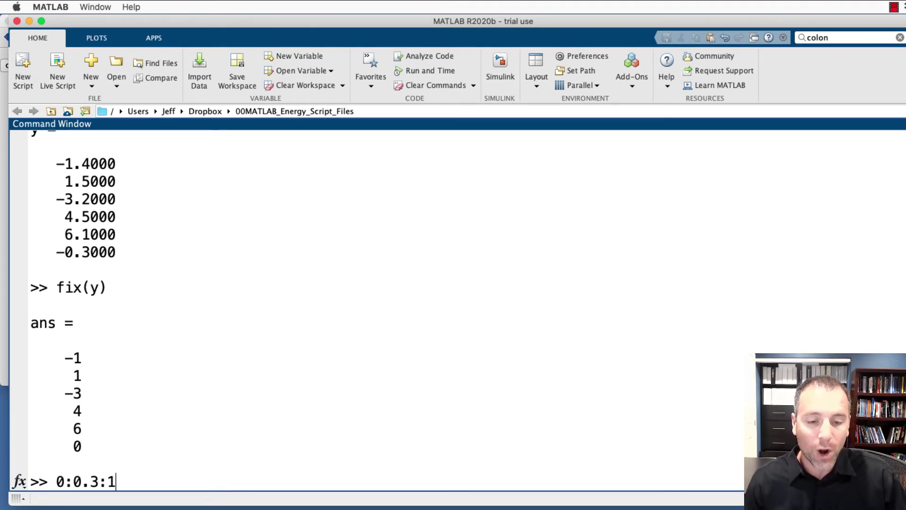
# Evaluate 0:0.3:1, then define j = 0, i = 0.3, k = 1 and evaluate j : i : k.
pyautogui.press('Return')
pyautogui.write('j = ')
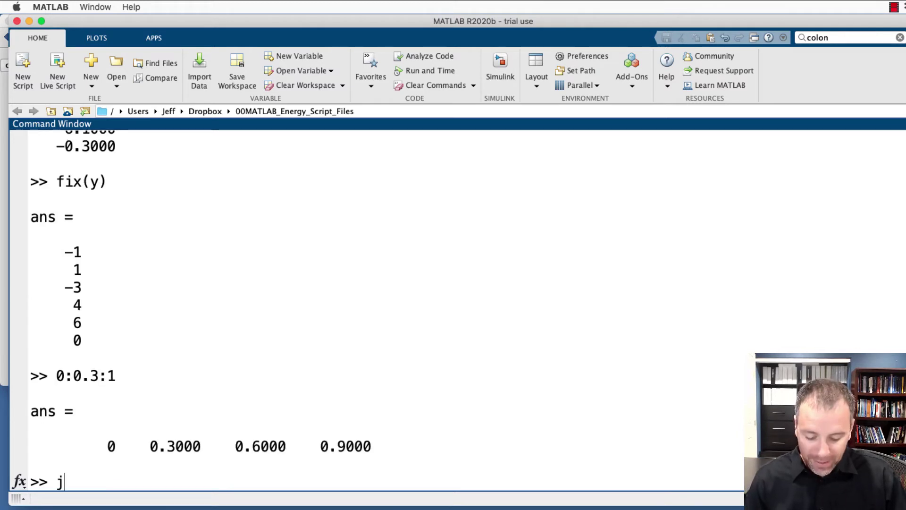
pyautogui.write('0;l')
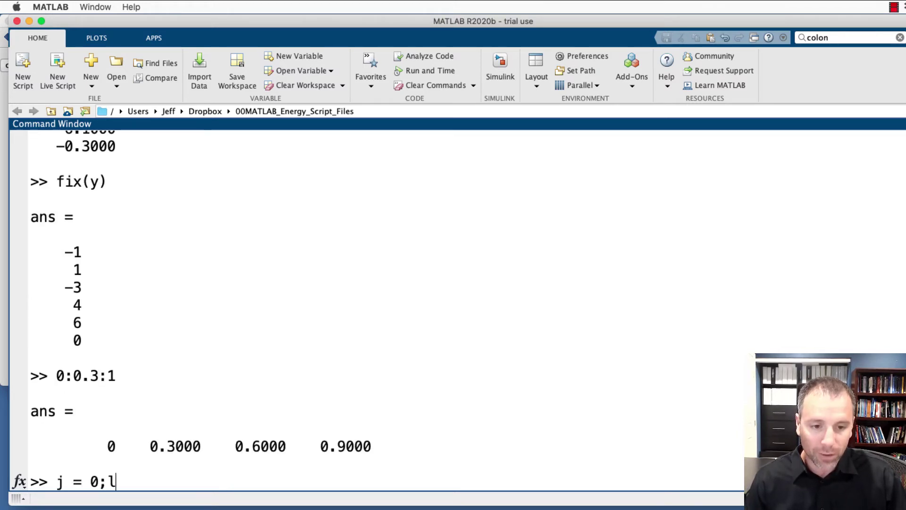
pyautogui.press('BackSpace')
pyautogui.press('BackSpace')
pyautogui.write('i ')
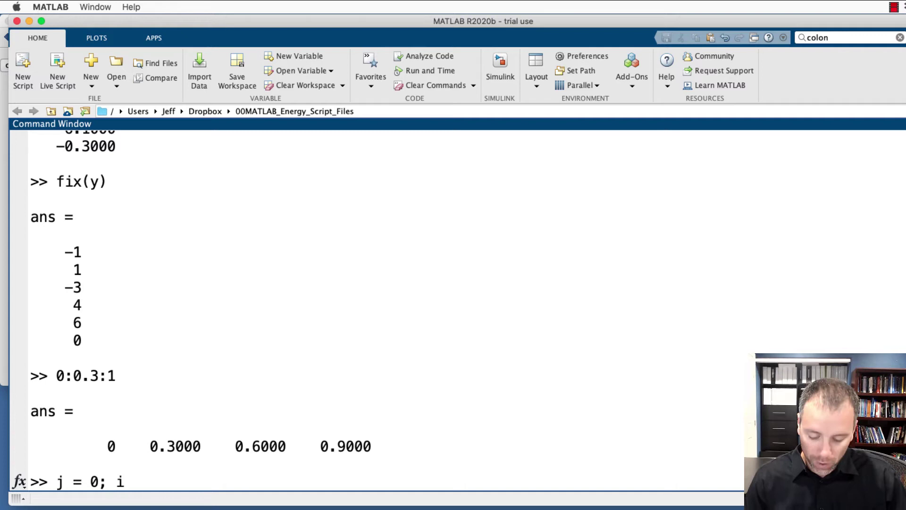
pyautogui.write('= 0.3 ; ')
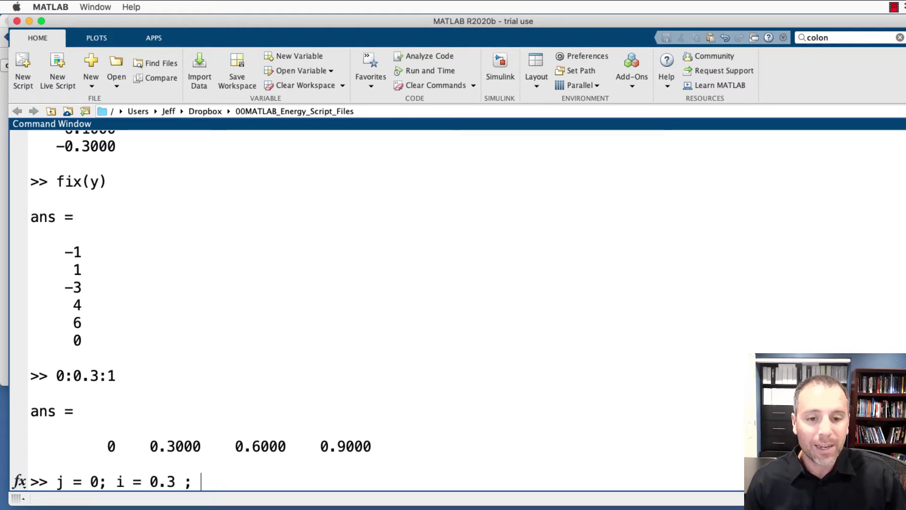
pyautogui.write('k')
pyautogui.press('BackSpace')
pyautogui.press('BackSpace')
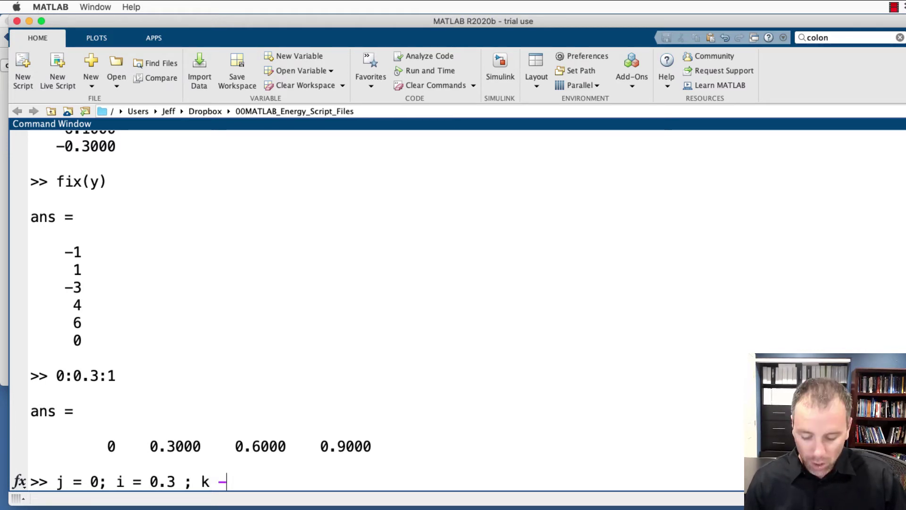
pyautogui.write('= 1')
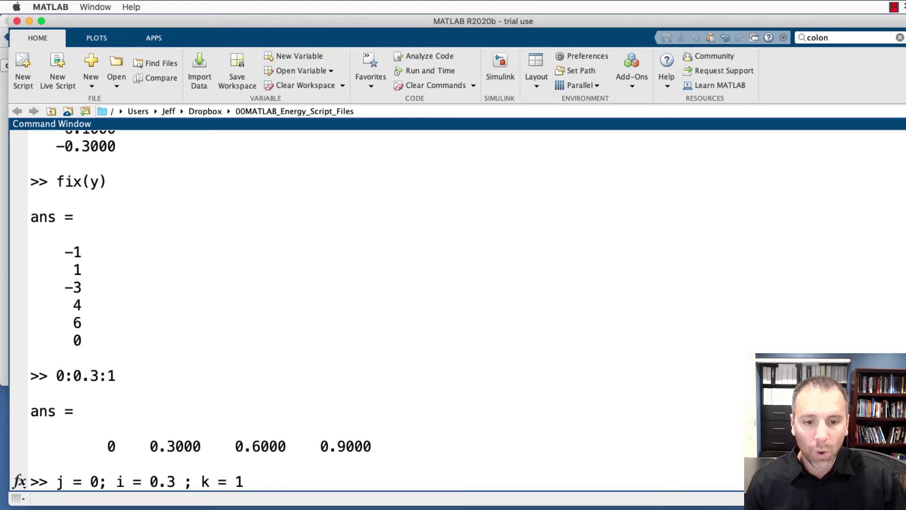
pyautogui.press('Return')
pyautogui.write('j')
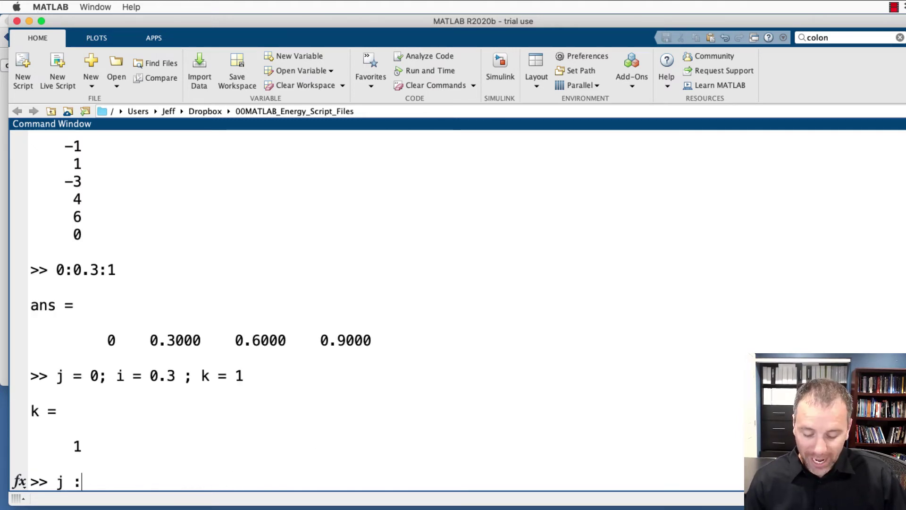
pyautogui.write(': i :')
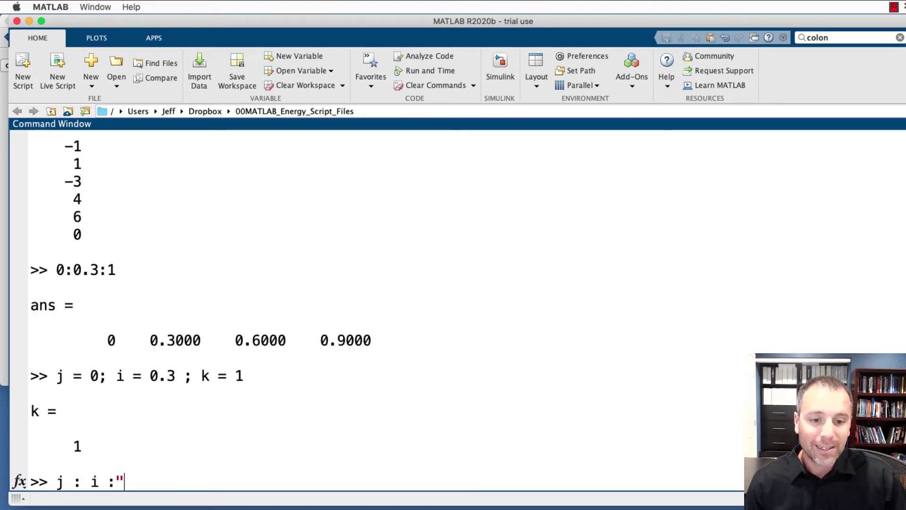
pyautogui.write('k')
pyautogui.press('Return')
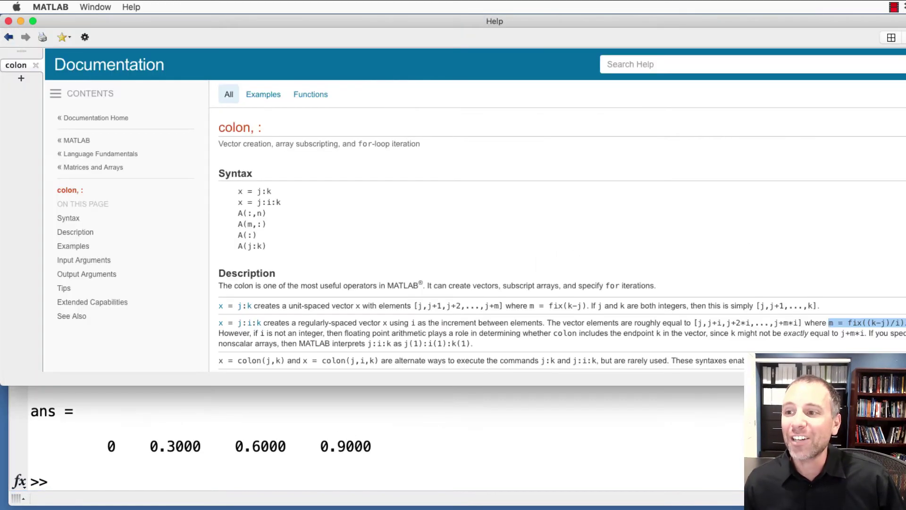
# Clear the documentation highlight and compute m = fix((k-j)/i), giving 3.
pyautogui.click(853, 326)
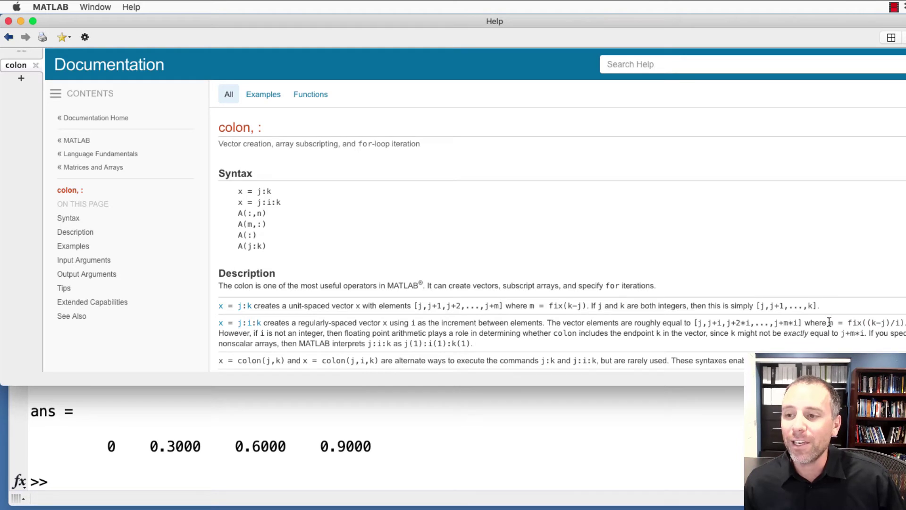
pyautogui.click(716, 446)
pyautogui.write('m = fix((k-j)/i).')
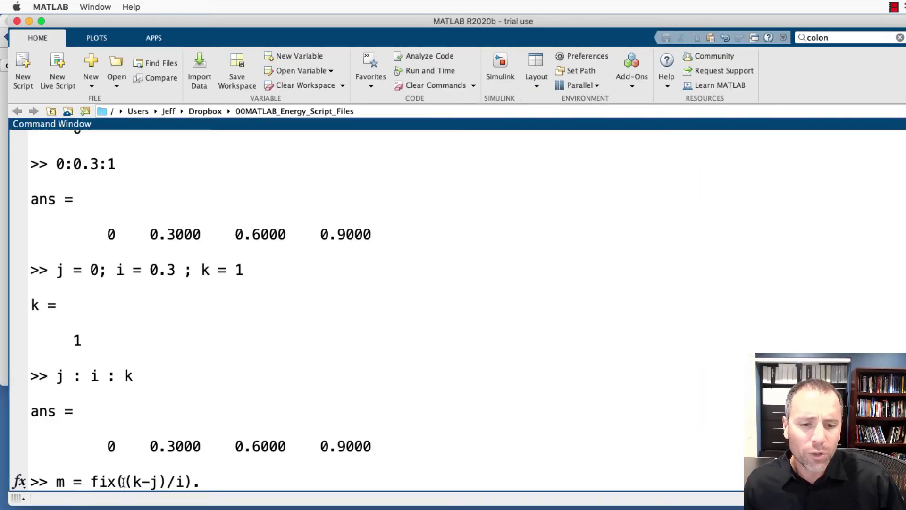
pyautogui.press('BackSpace')
pyautogui.press('Return')
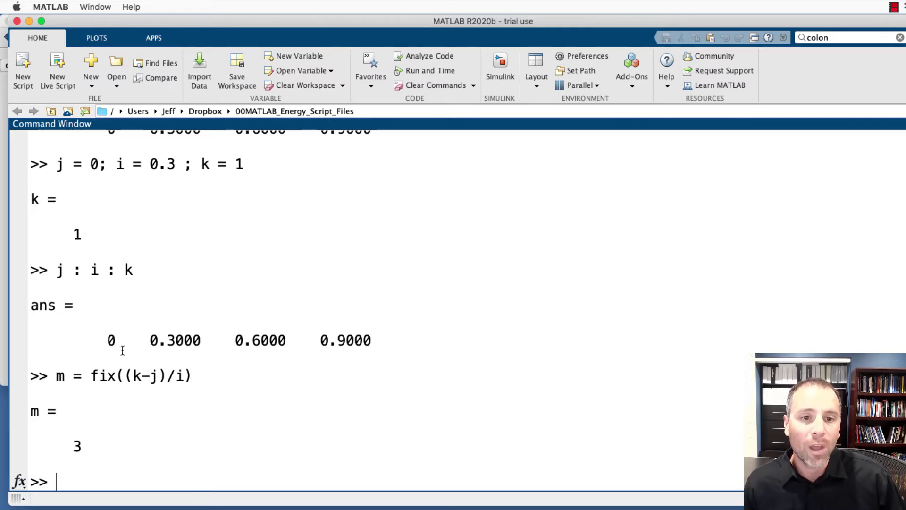
# Edit the recalled command down to (k-j)/i and evaluate it, giving 3.3333.
pyautogui.press('Up')
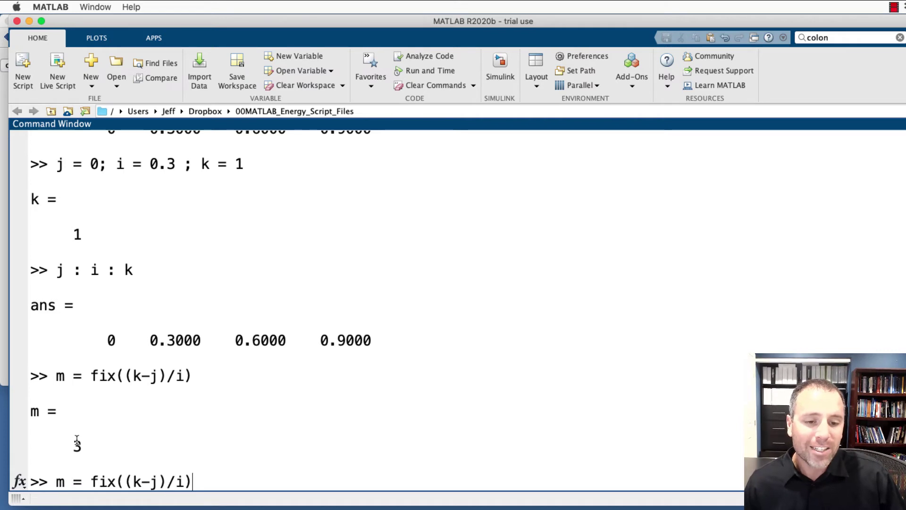
pyautogui.moveTo(125, 481); pyautogui.dragTo(27, 483)
pyautogui.press('BackSpace')
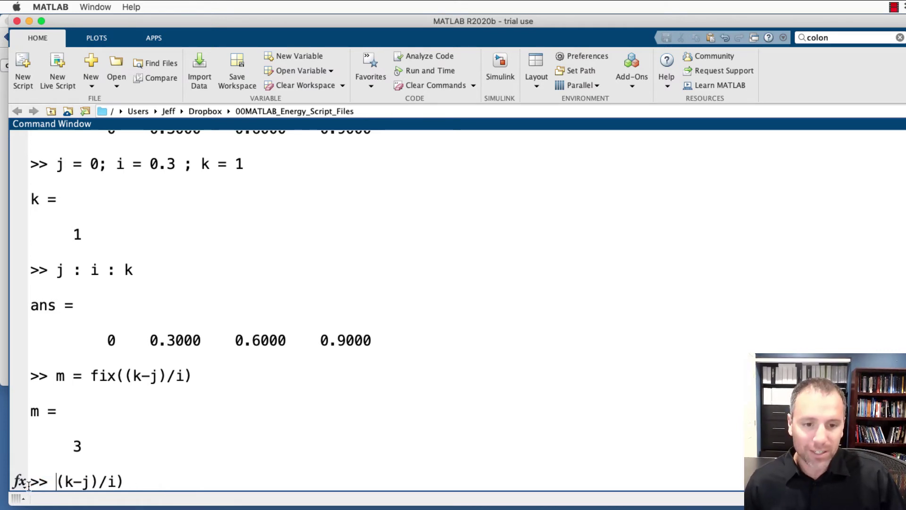
pyautogui.click(139, 482)
pyautogui.press('BackSpace')
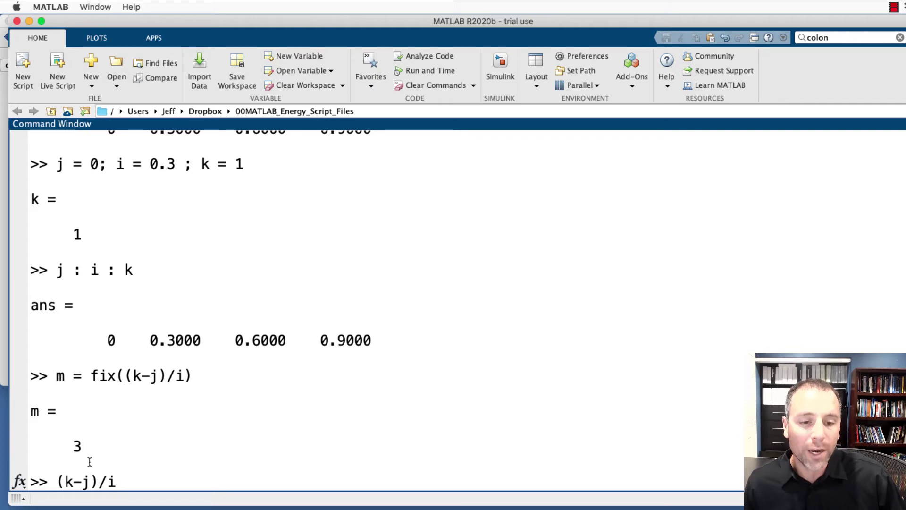
pyautogui.press('Return')
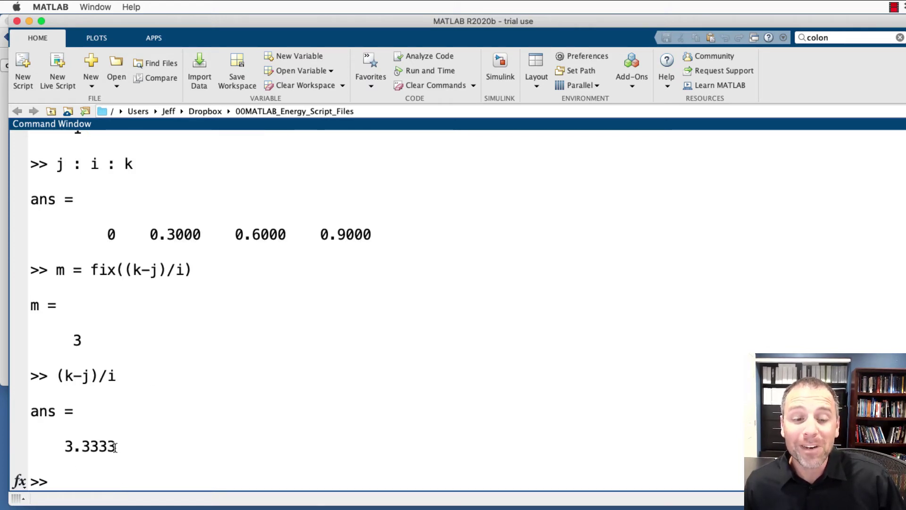
# Evaluate the selected 3333 digits, rerun m = fix((k-j)/i), then rerun 0:0.3:1.
pyautogui.press('Up')
pyautogui.press('Up')
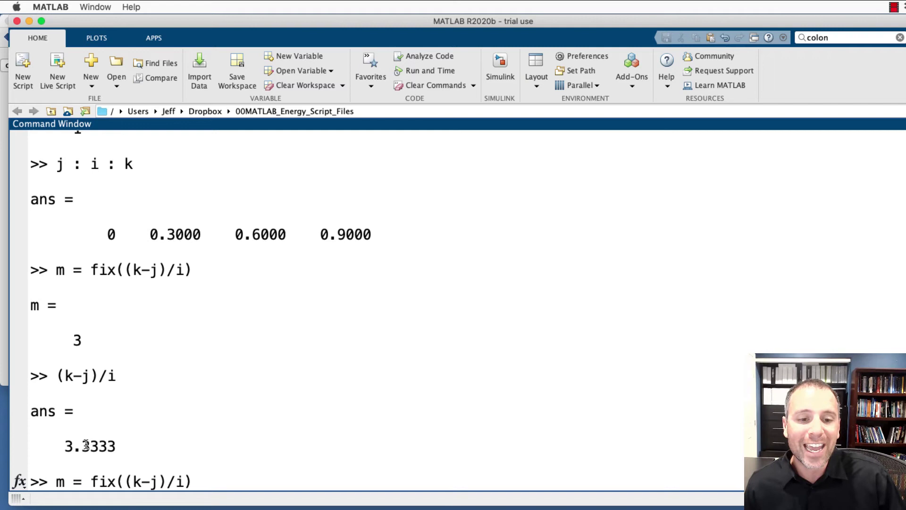
pyautogui.moveTo(82, 447); pyautogui.dragTo(119, 444)
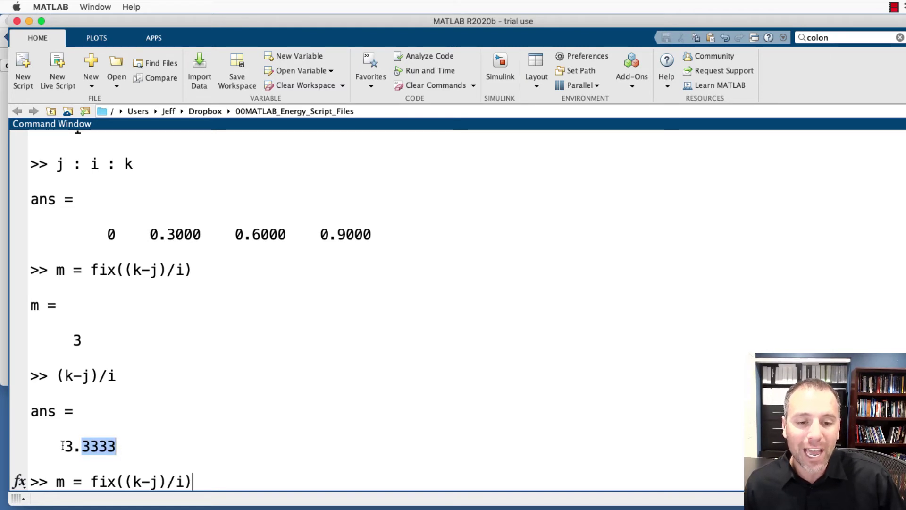
pyautogui.press('F9')
pyautogui.press('Return')
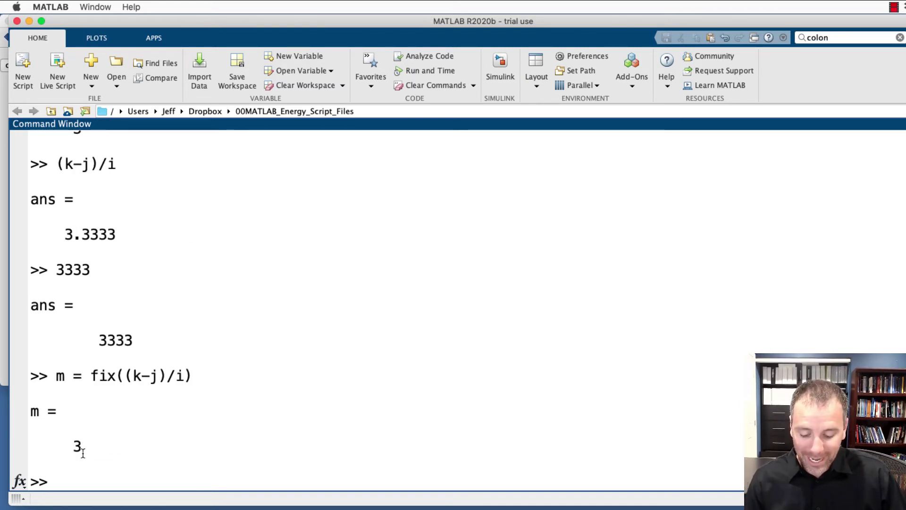
pyautogui.write('0:0.')
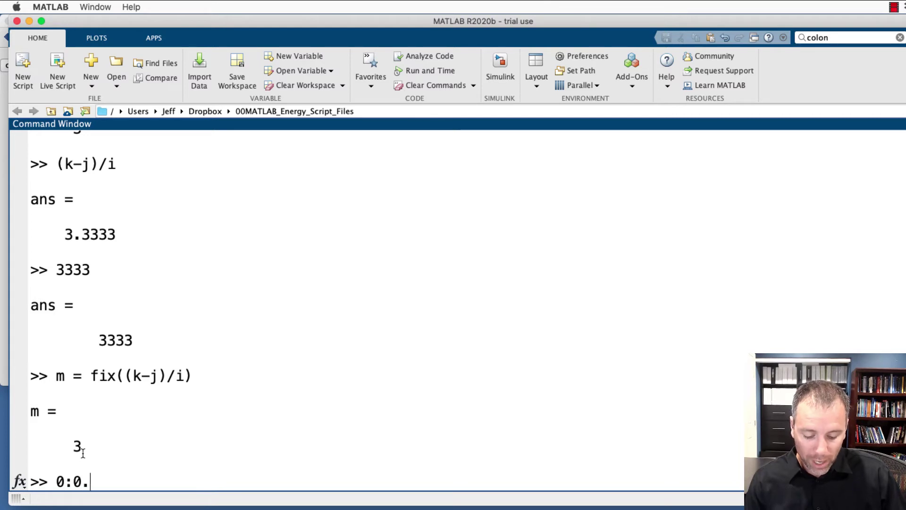
pyautogui.write('3:1')
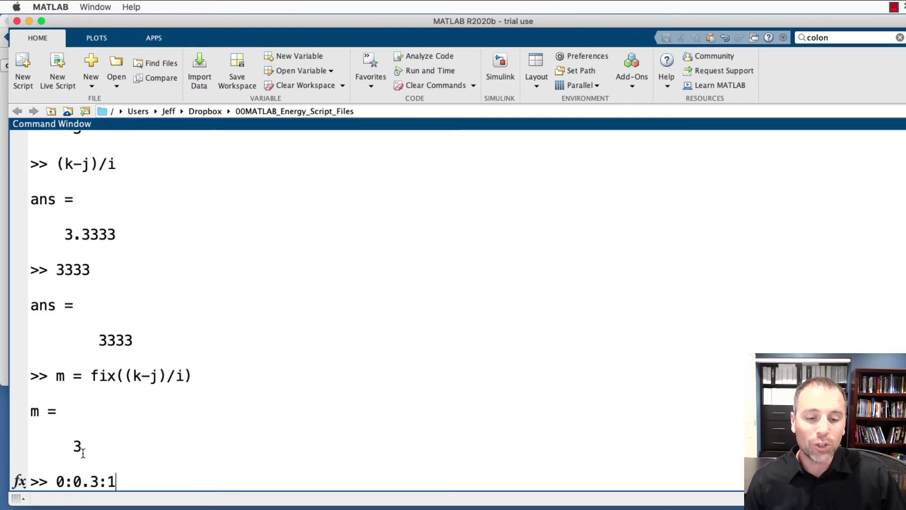
pyautogui.press('Return')
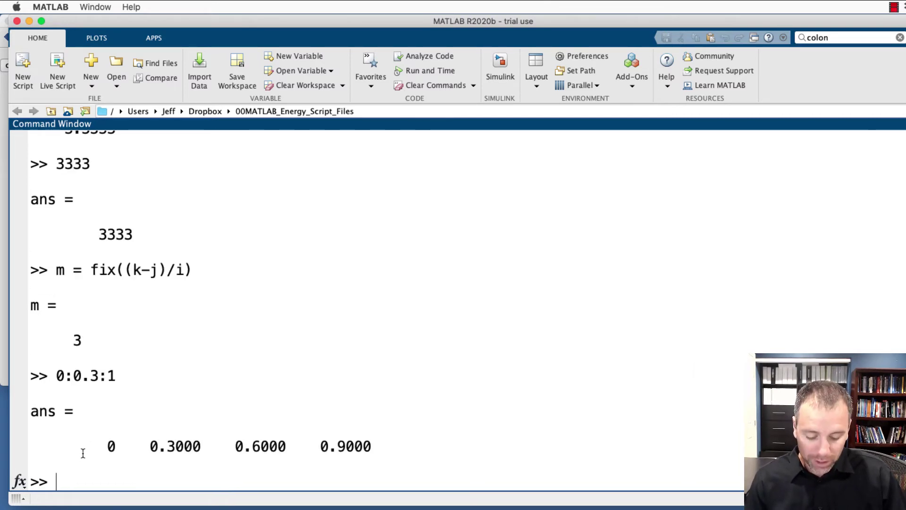
pyautogui.write('x = [0-')
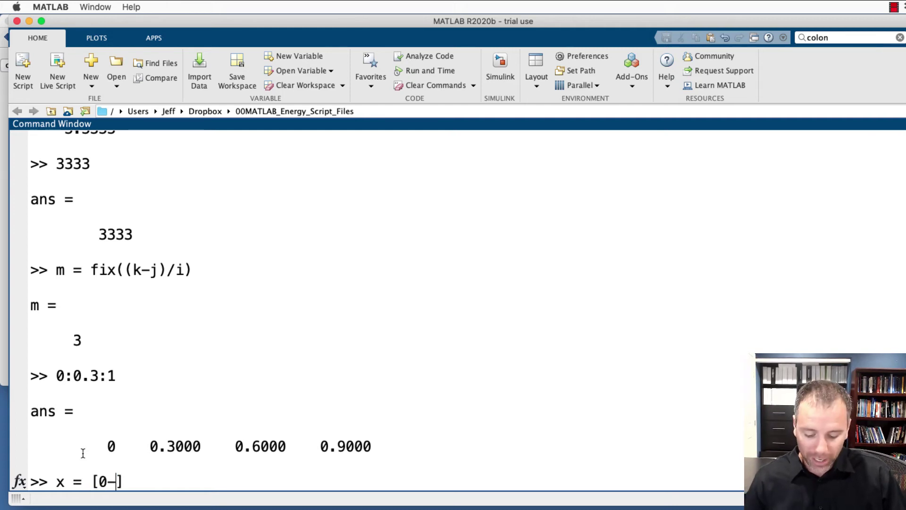
# Build x = [0, 0+1*0.3, 0+2*0.3, 0+3*0.3] and highlight the m = fix((k-j)/i) command.
pyautogui.press('BackSpace')
pyautogui.write(', 0+')
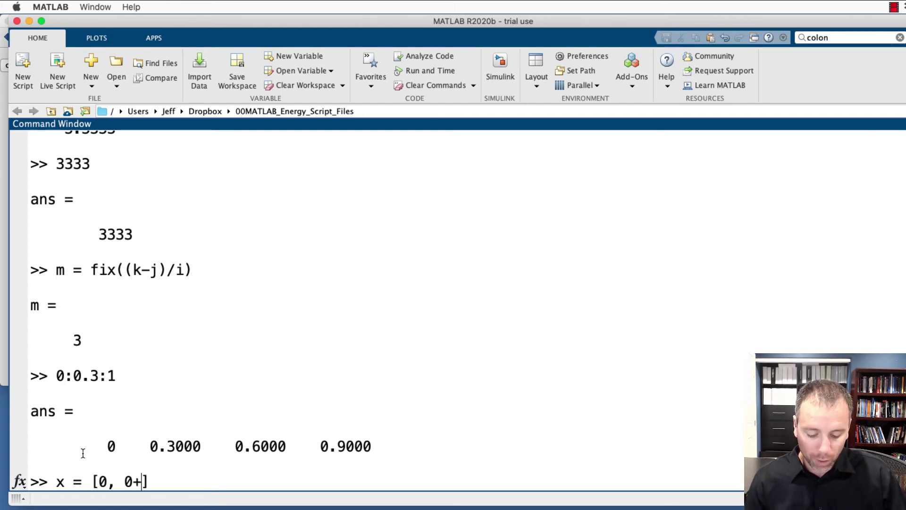
pyautogui.write('1*0.')
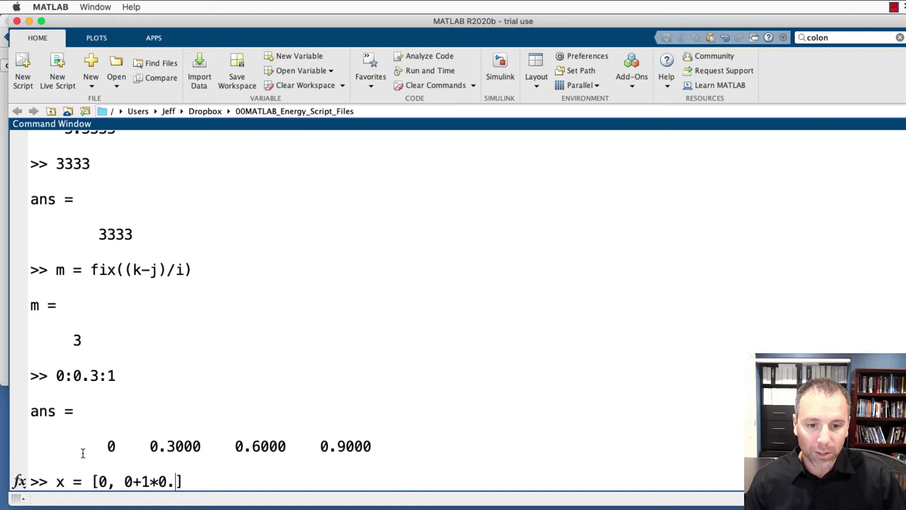
pyautogui.write('3, 0')
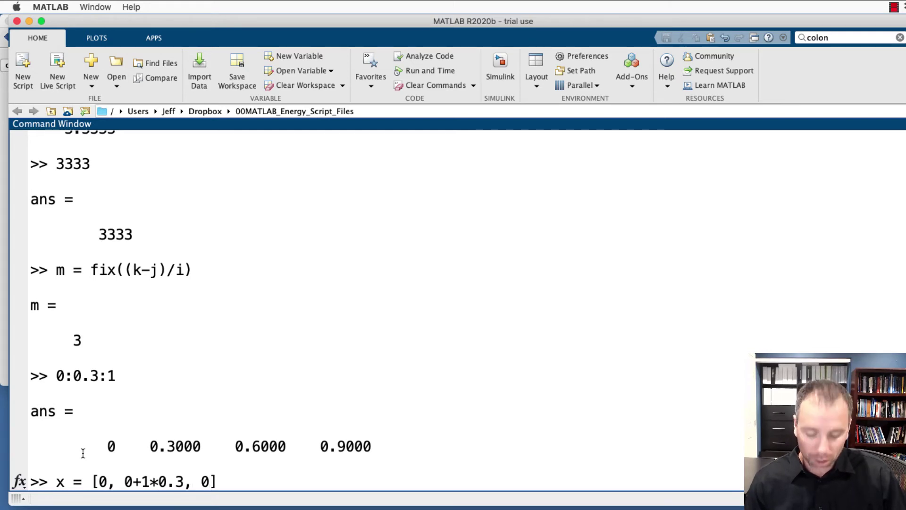
pyautogui.write('+2*0')
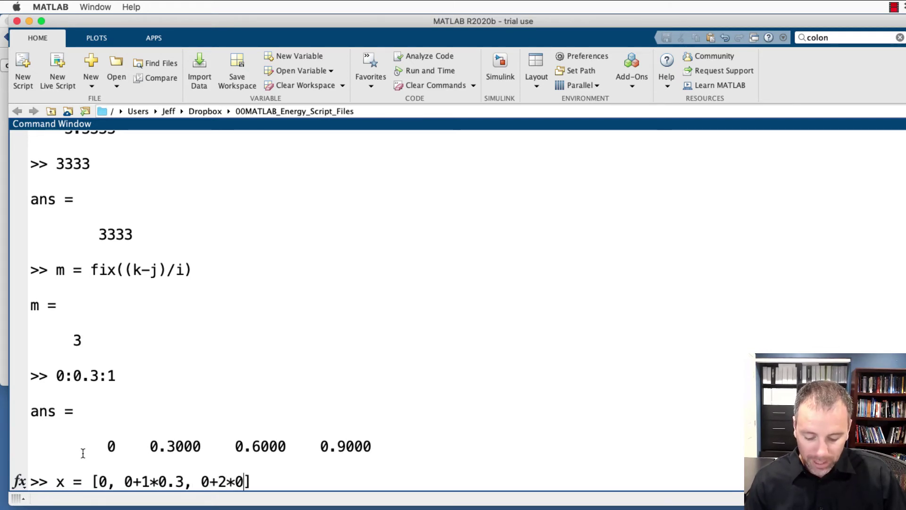
pyautogui.write('.3, ')
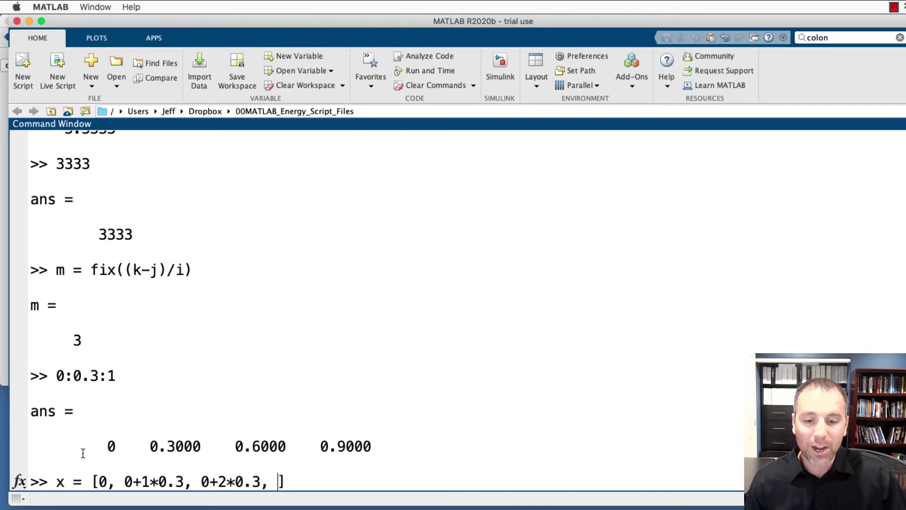
pyautogui.write('0+')
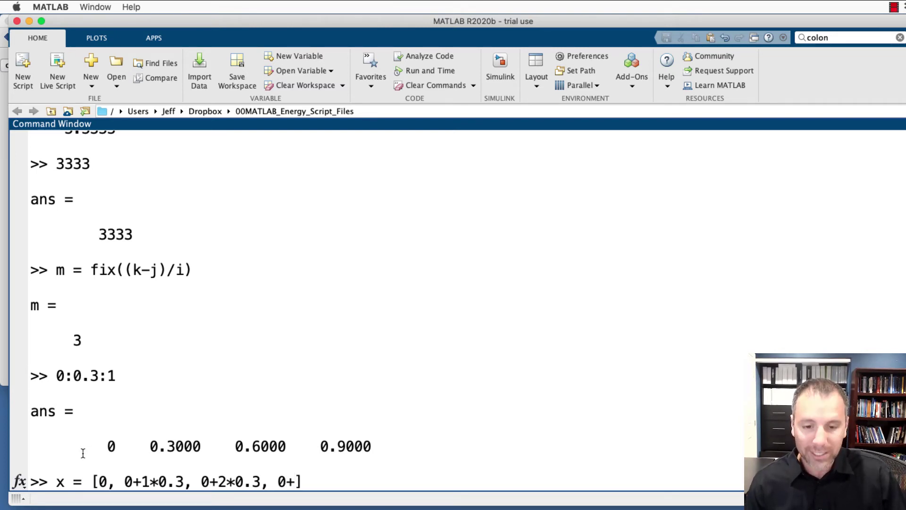
pyautogui.write('3*0')
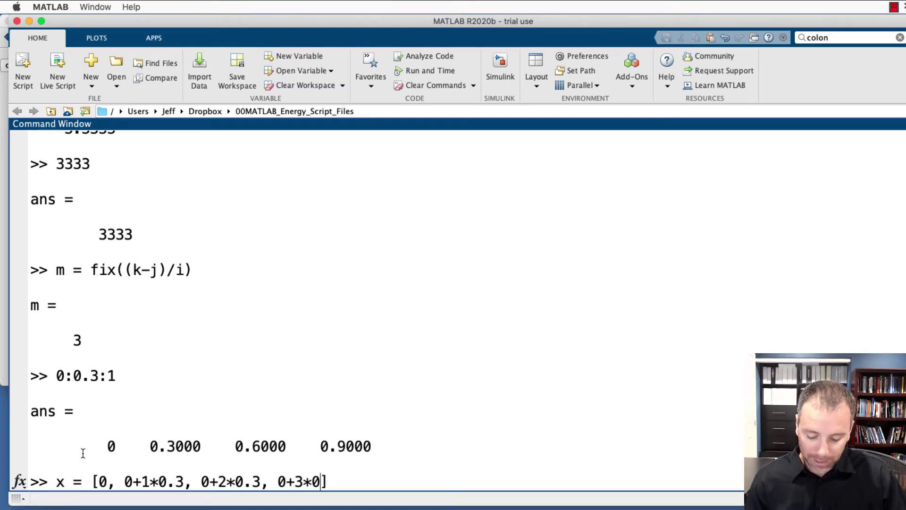
pyautogui.write('.3')
pyautogui.press('Return')
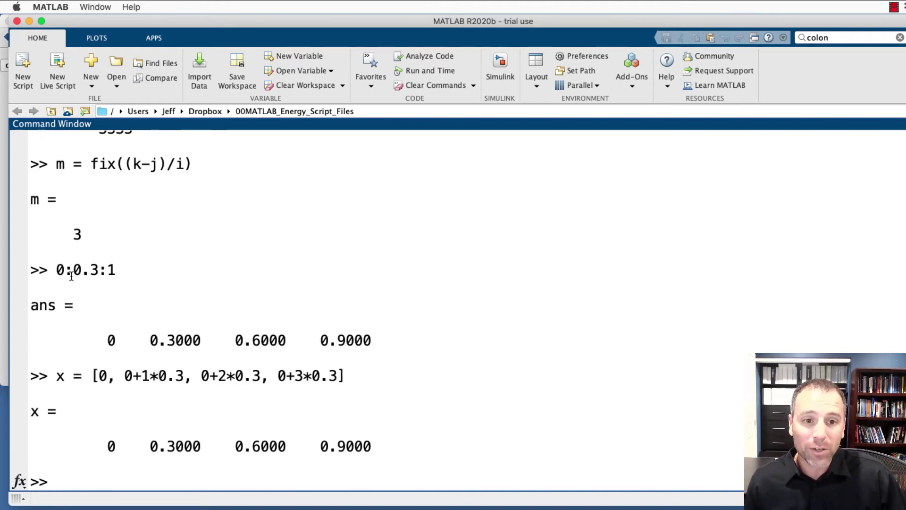
pyautogui.moveTo(193, 164); pyautogui.dragTo(56, 164)
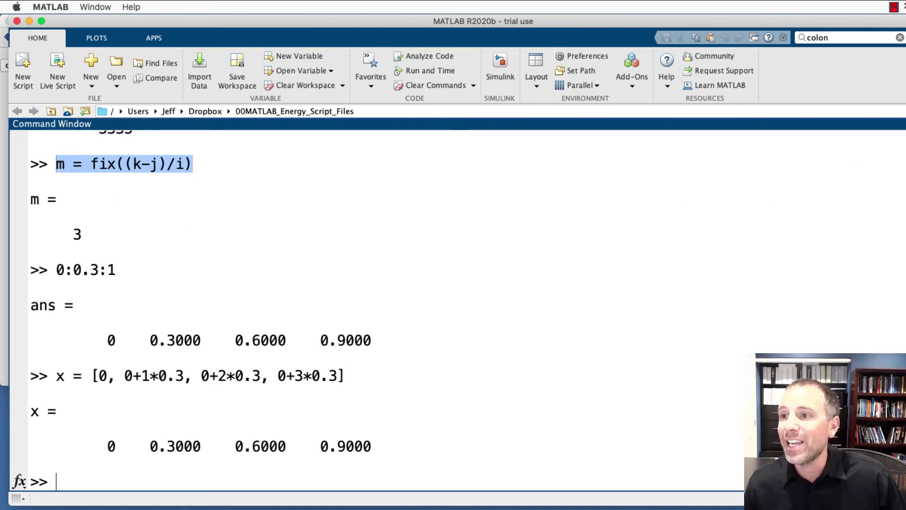
pyautogui.press('super+grave')
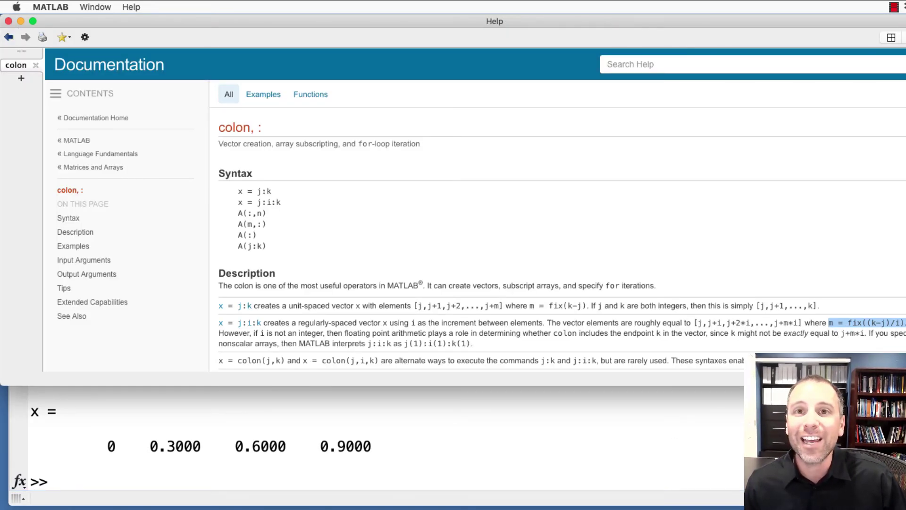
# Highlight the 0.3 step and endpoints of 0:0.3:1 and the help's floating-point caveat, then close help.
pyautogui.click(452, 457)
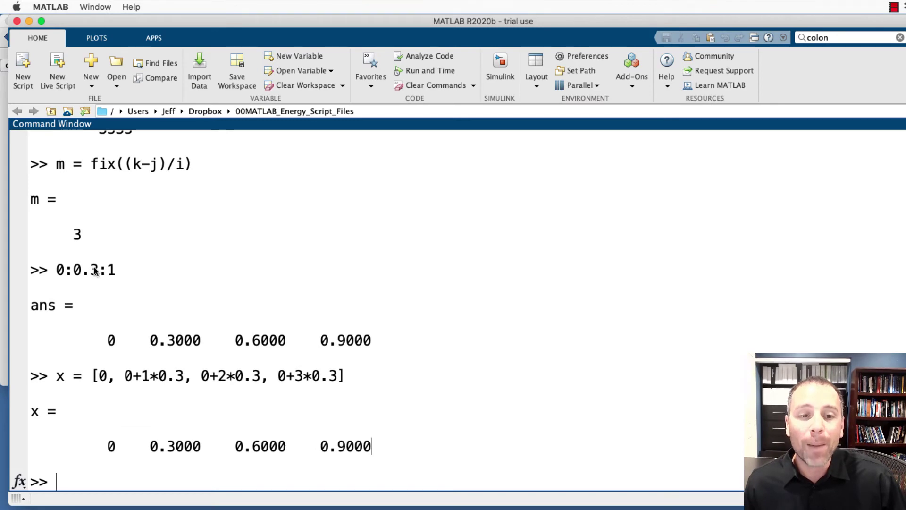
pyautogui.moveTo(98, 270); pyautogui.dragTo(56, 270)
pyautogui.click(77, 269)
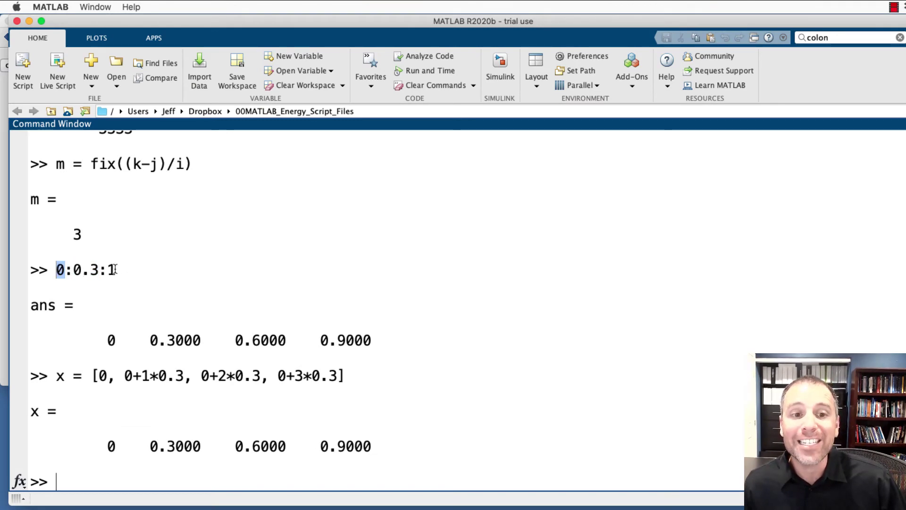
pyautogui.moveTo(116, 270); pyautogui.dragTo(106, 270)
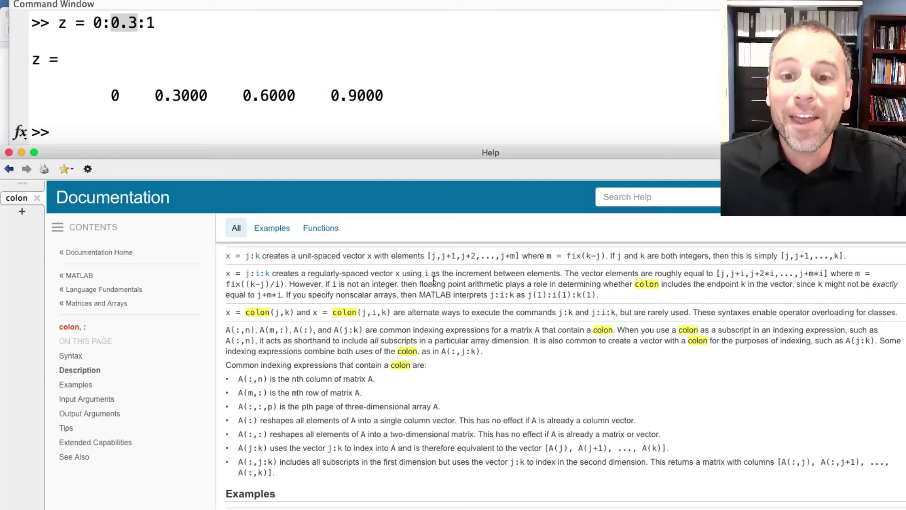
pyautogui.moveTo(419, 284); pyautogui.dragTo(564, 294)
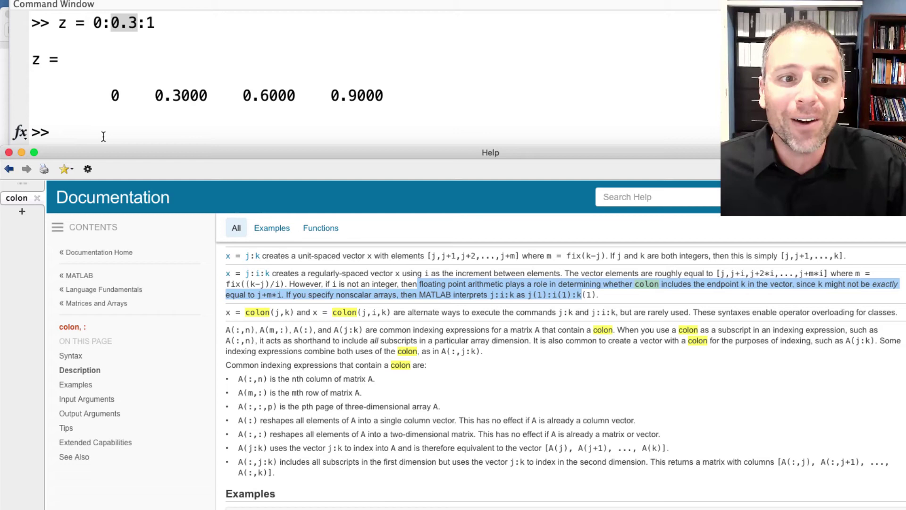
pyautogui.click(8, 152)
# Move the colon-notation slide down to reveal the z = 0:0.3:1 output.
pyautogui.click(67, 194)
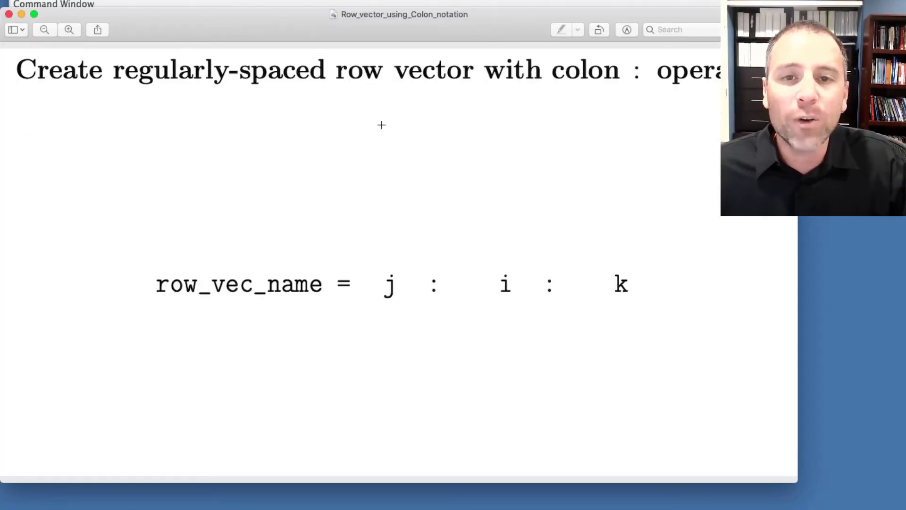
pyautogui.moveTo(380, 34); pyautogui.dragTo(417, 164)
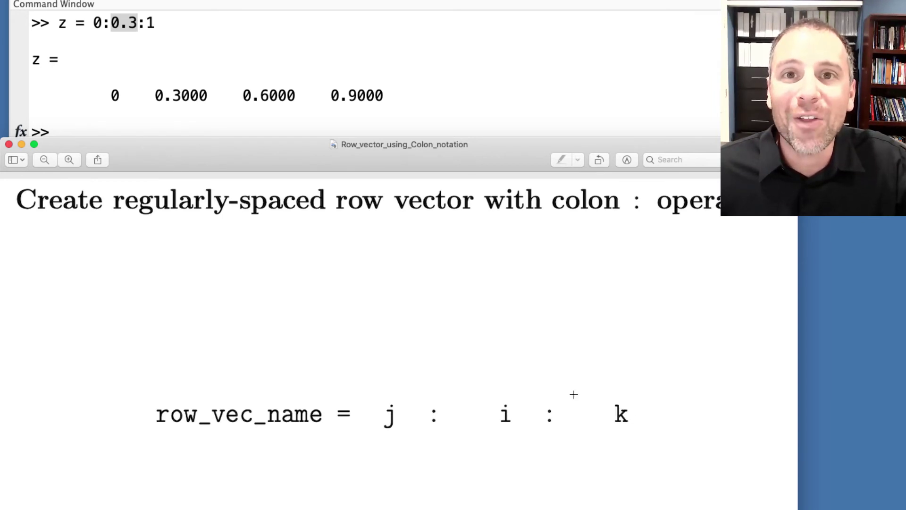
# Compute year = 1994:1:1998, then year = 1994:2:2021 for even years 1994 through 2020.
pyautogui.press('super+Tab')
pyautogui.write('yea')
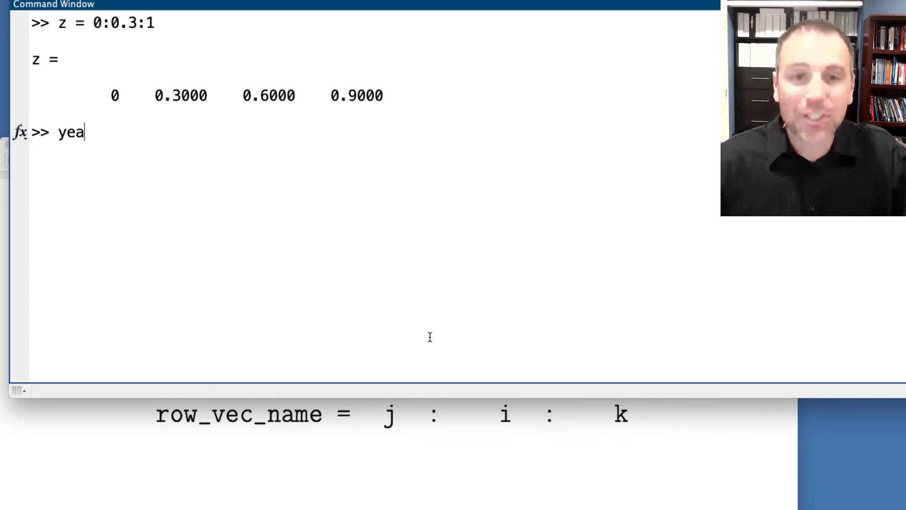
pyautogui.write('r = 19')
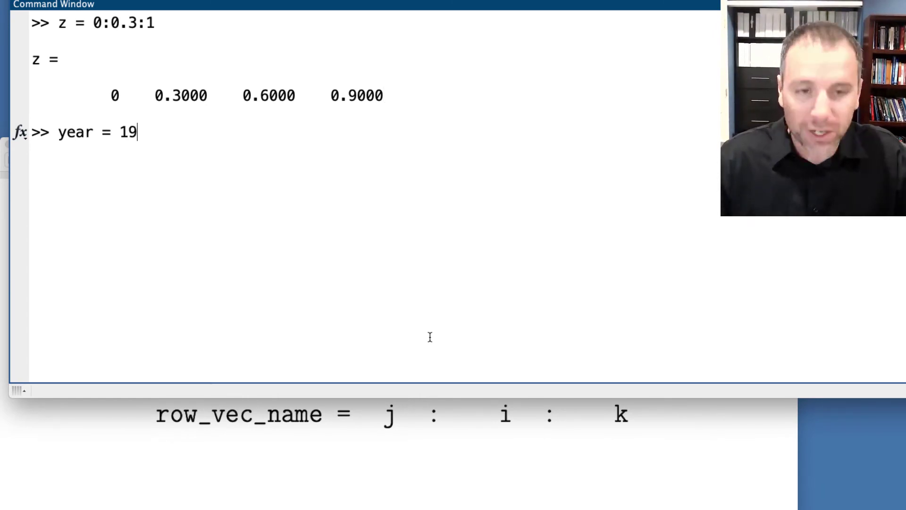
pyautogui.write('94:')
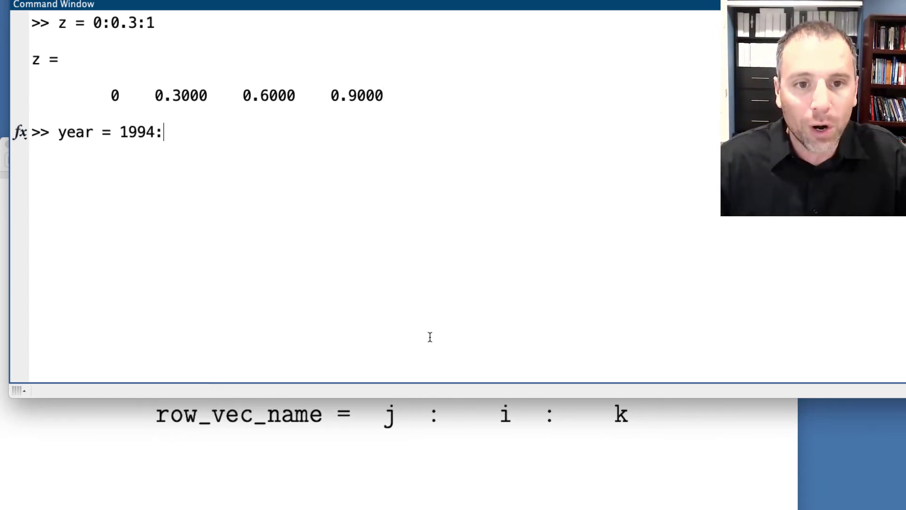
pyautogui.write('1:199')
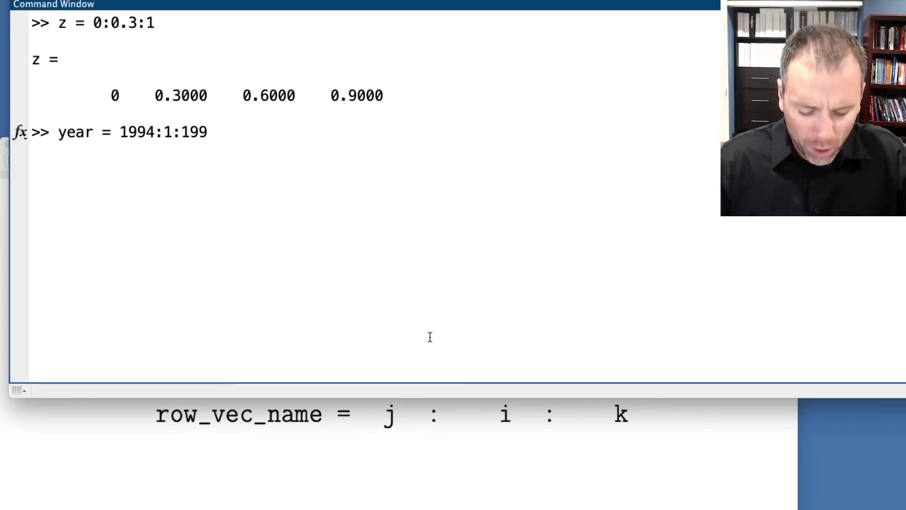
pyautogui.write('8')
pyautogui.press('Return')
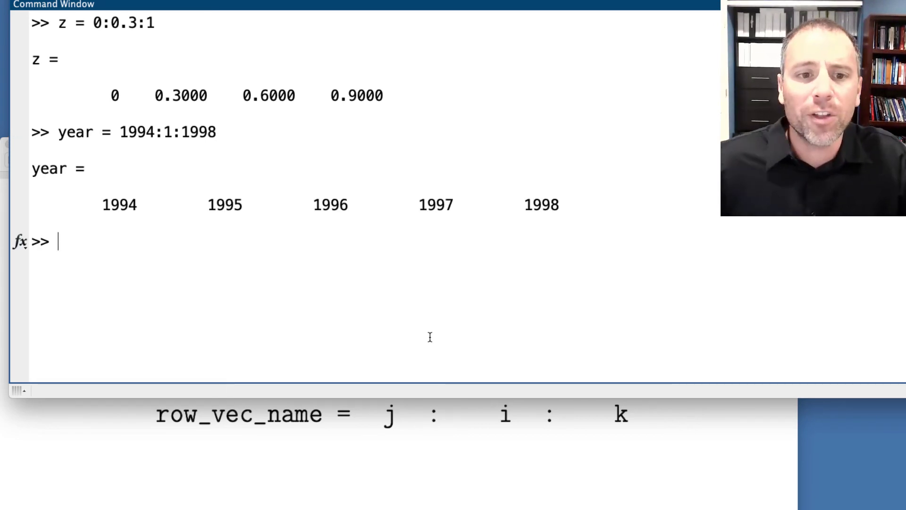
pyautogui.press('Up')
pyautogui.press('Left')
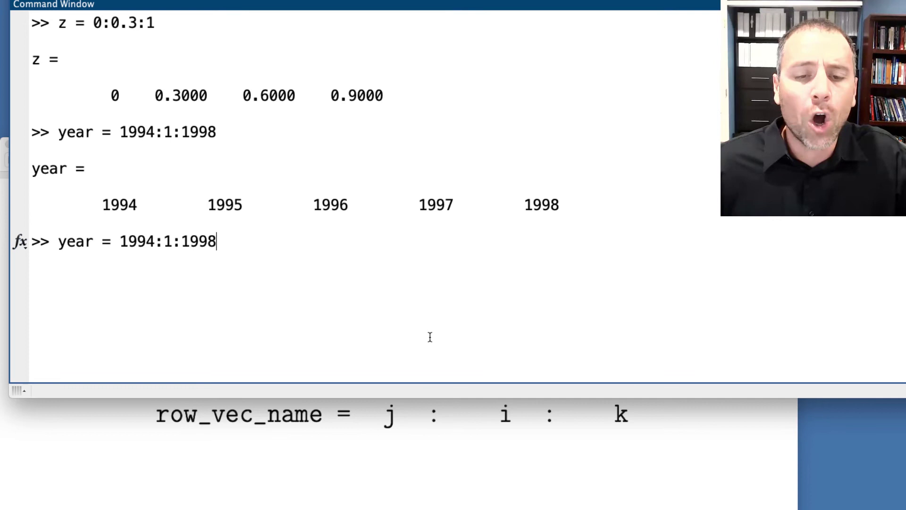
pyautogui.press('BackSpace')
pyautogui.press('BackSpace')
pyautogui.press('BackSpace')
pyautogui.press('BackSpace')
pyautogui.write('2')
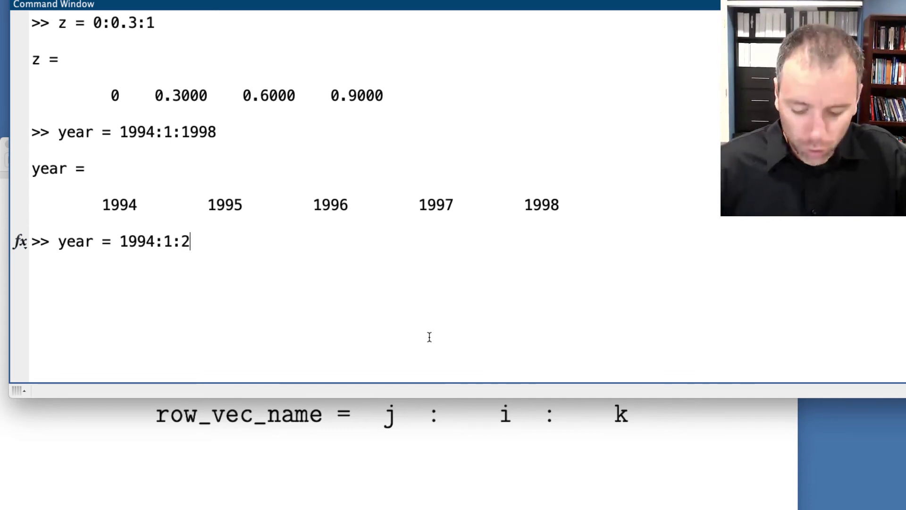
pyautogui.write('021')
pyautogui.press('Left')
pyautogui.press('Left')
pyautogui.press('Left')
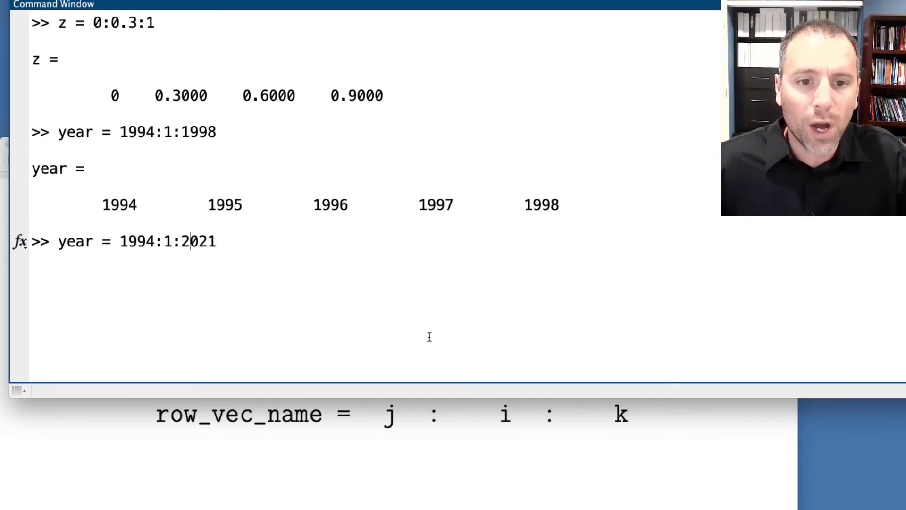
pyautogui.press('BackSpace')
pyautogui.write('2')
pyautogui.press('Return')
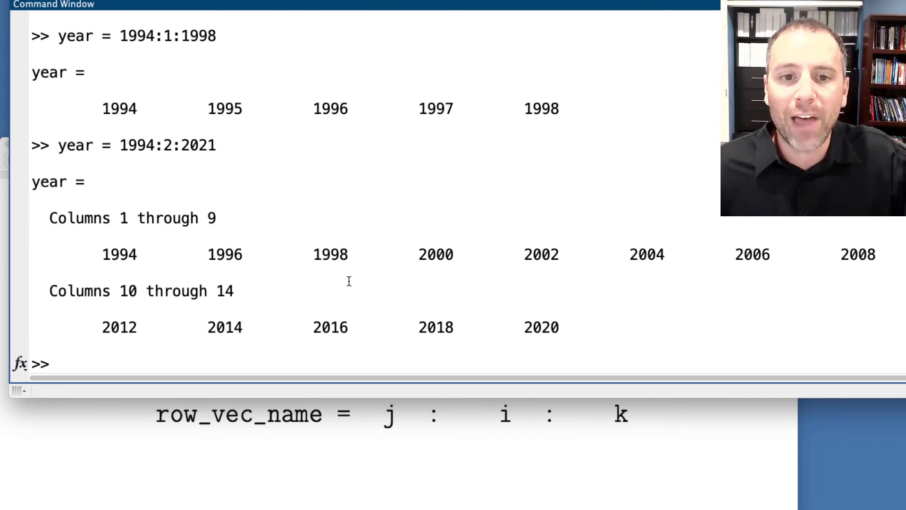
pyautogui.press('Up')
# Run year = 1994:1998 with the default step, then bring the colon slide forward.
pyautogui.press('Left')
pyautogui.press('Left')
pyautogui.press('Left')
pyautogui.press('Left')
pyautogui.press('Left')
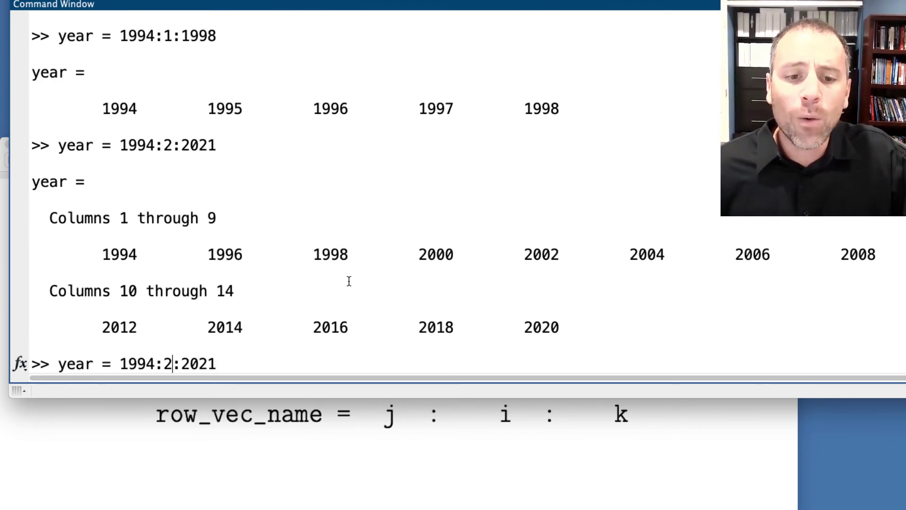
pyautogui.press('Right')
pyautogui.press('BackSpace')
pyautogui.press('BackSpace')
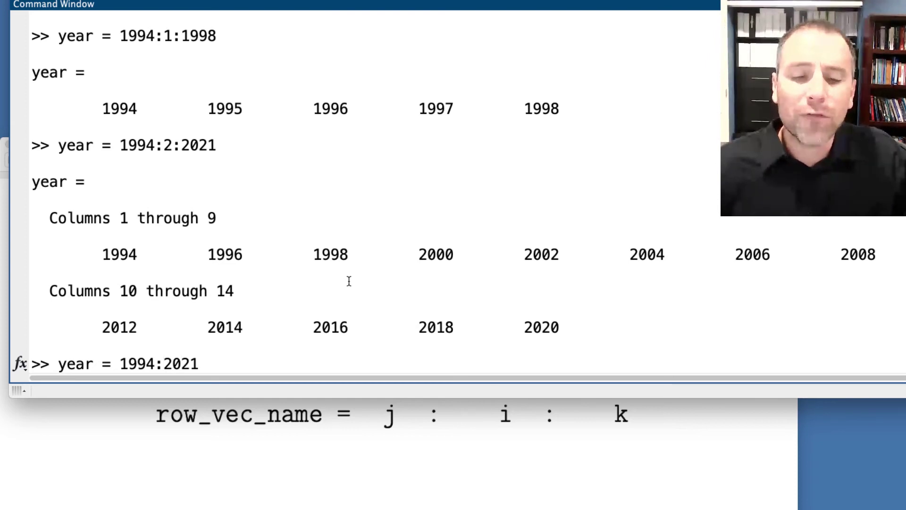
pyautogui.press('Delete')
pyautogui.press('Delete')
pyautogui.press('BackSpace')
pyautogui.press('BackSpace')
pyautogui.write('1')
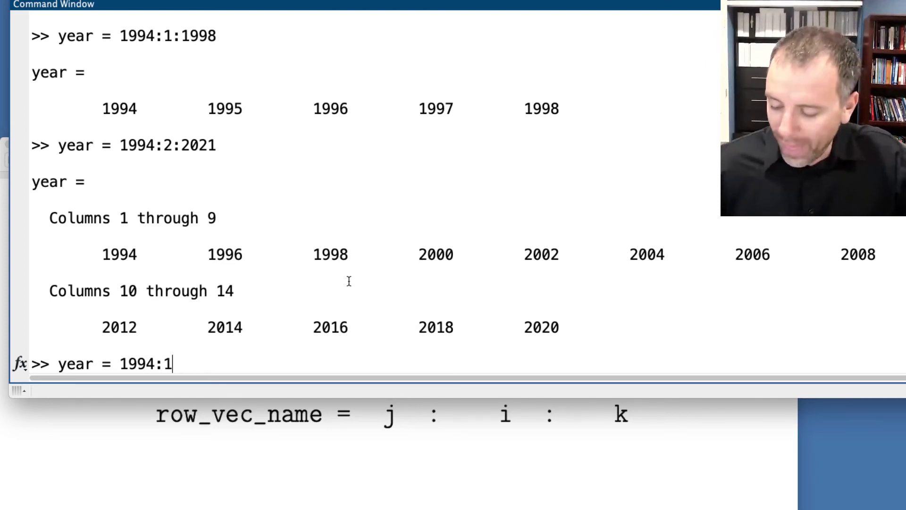
pyautogui.write('998')
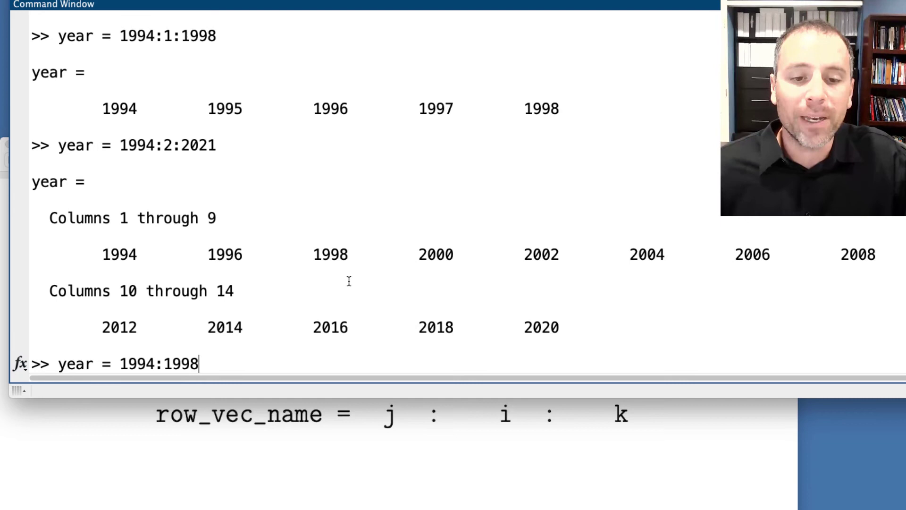
pyautogui.press('Return')
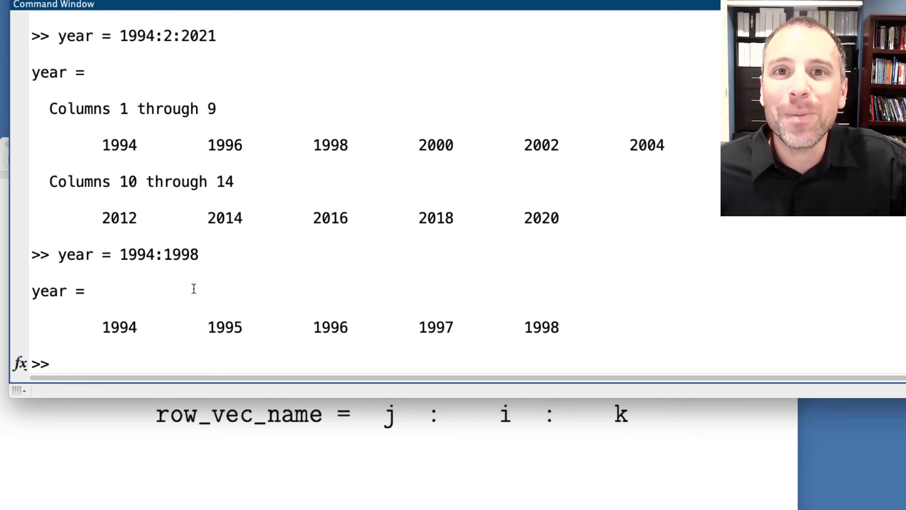
pyautogui.click(235, 473)
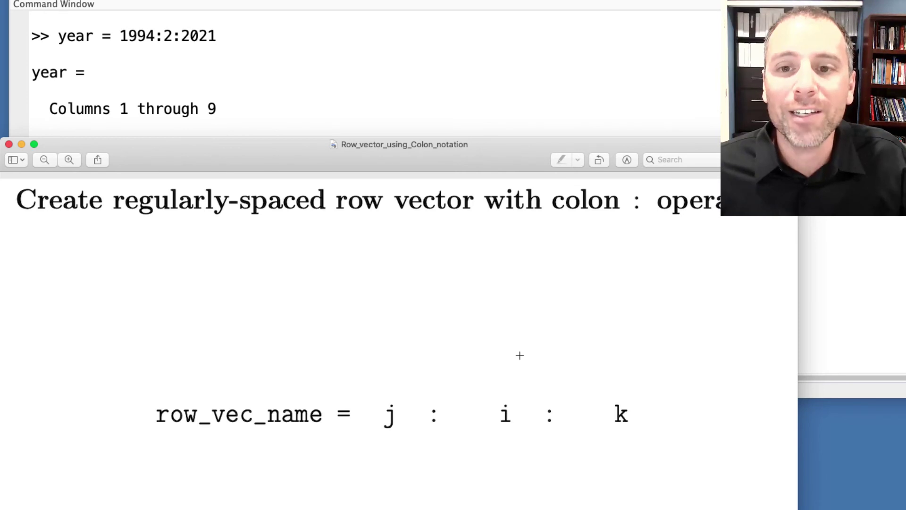
# Run 2000:2010 unassigned, storing 2000 through 2010 in ans.
pyautogui.click(479, 119)
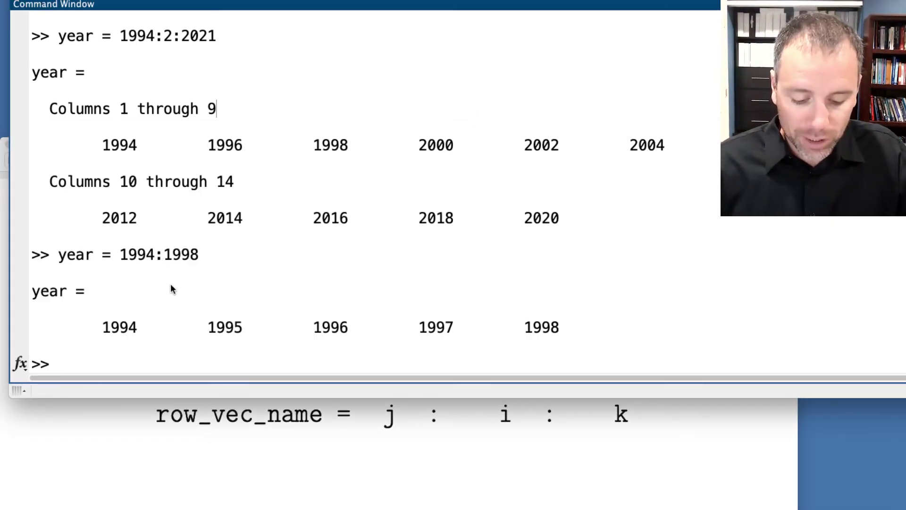
pyautogui.write('2000:')
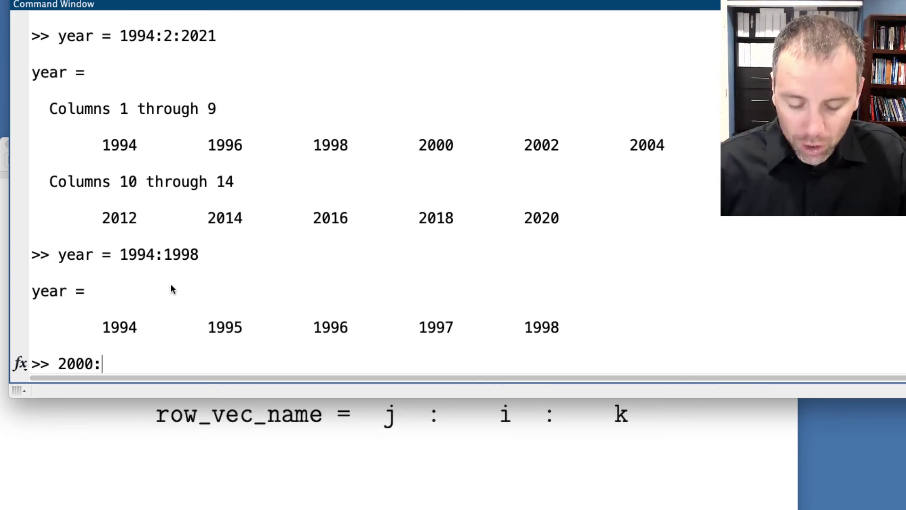
pyautogui.write('20010')
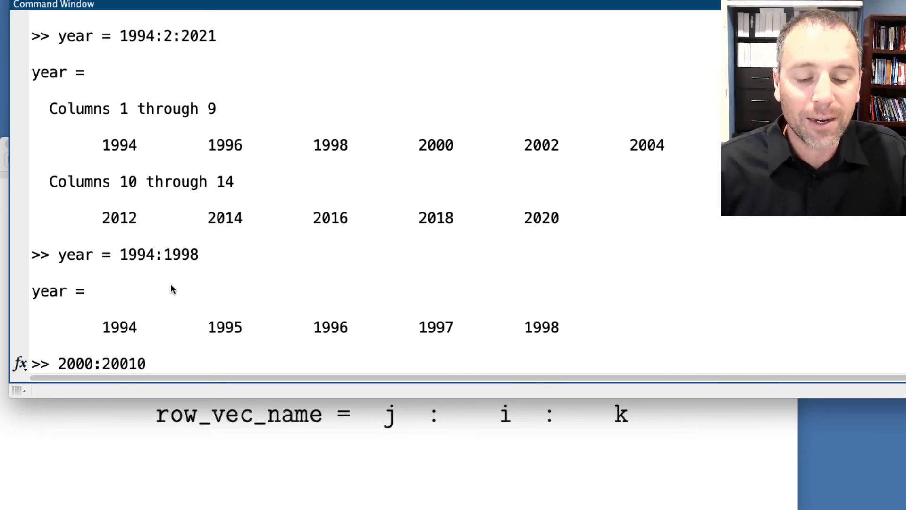
pyautogui.press('BackSpace')
pyautogui.press('BackSpace')
pyautogui.write('10')
pyautogui.press('Return')
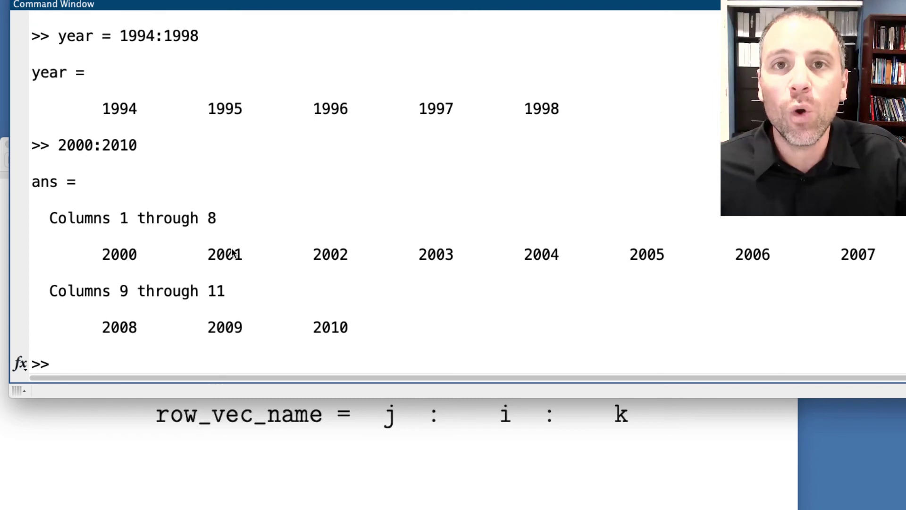
pyautogui.press('Left')
pyautogui.press('Left')
pyautogui.press('Left')
pyautogui.press('Left')
pyautogui.press('Left')
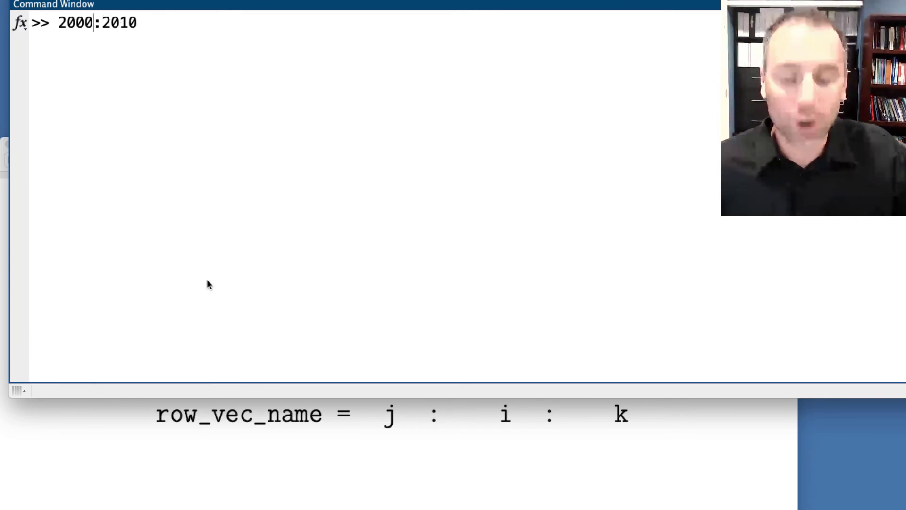
pyautogui.write(':3:')
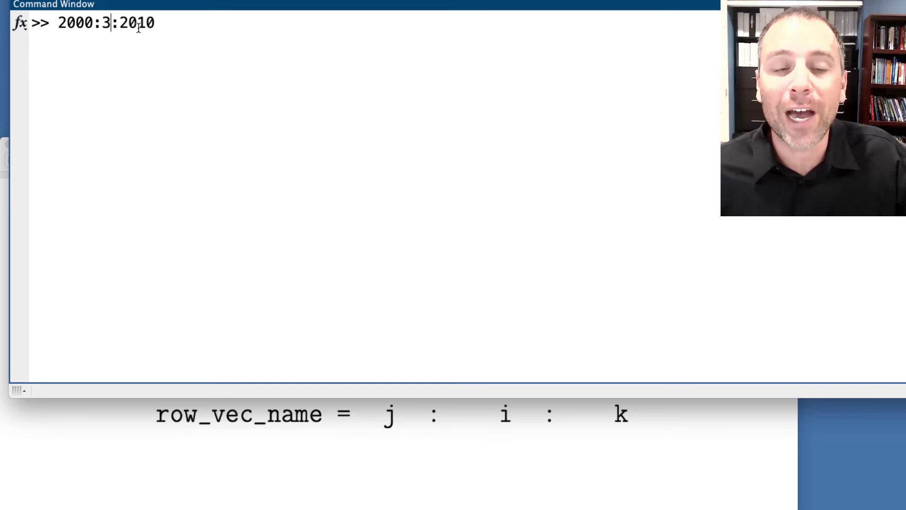
# Run 2000:3:2010 to get 2000, 2003, 2006, 2009, then clear the Command Window.
pyautogui.press('Return')
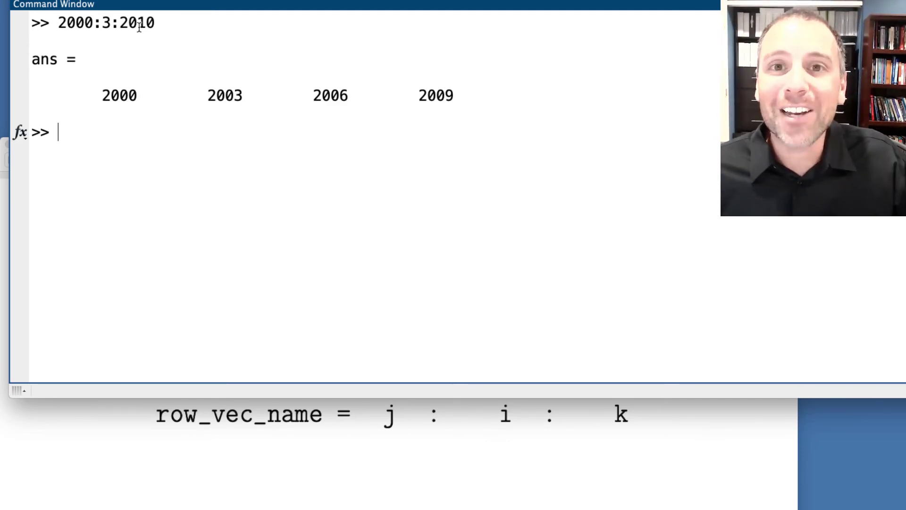
pyautogui.hotkey('ctrl', 'l')
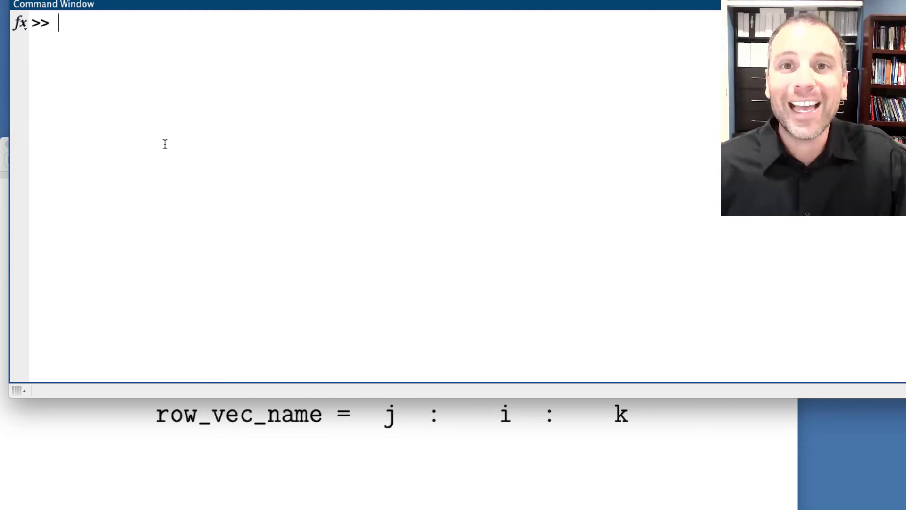
pyautogui.write('2000:')
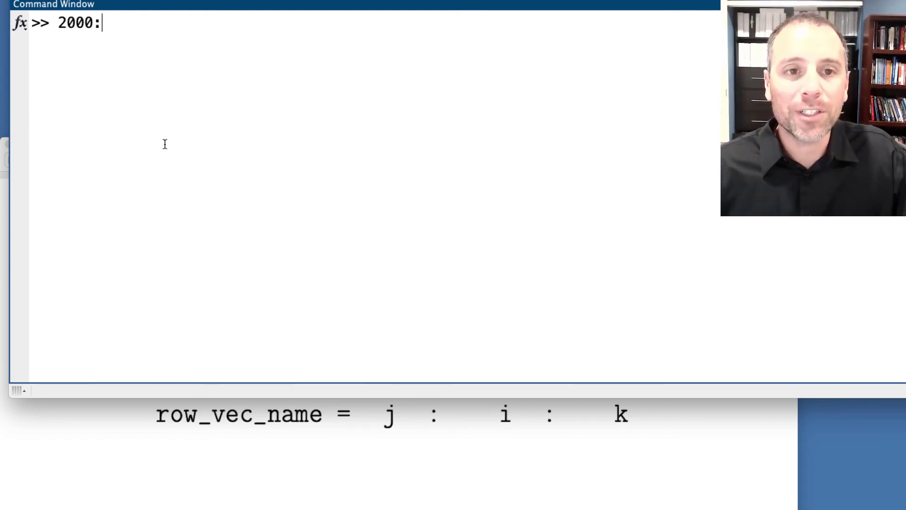
pyautogui.write('-10:1')
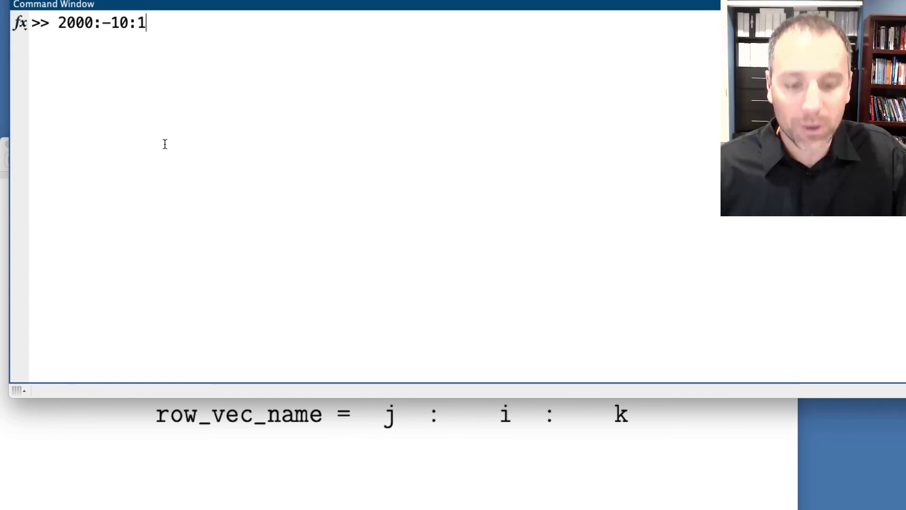
pyautogui.write('900')
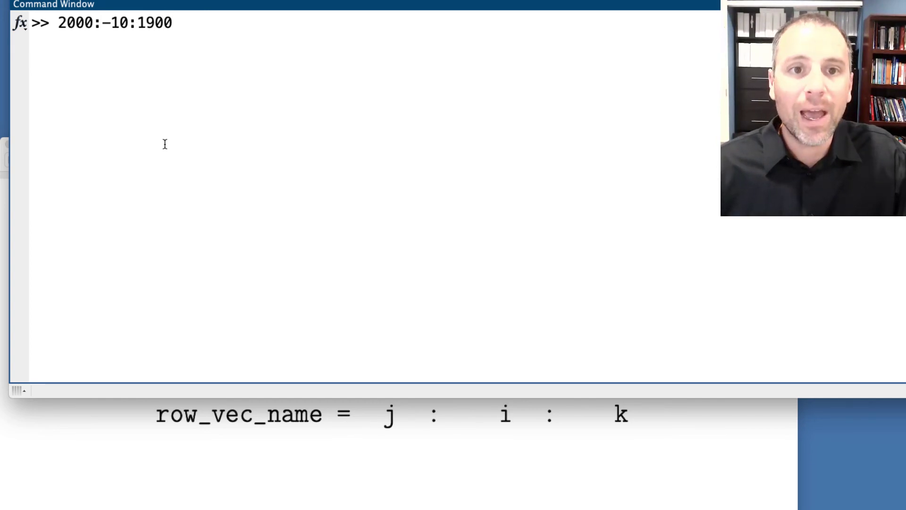
# Run 2000:-10:1900, highlight the -10 step, then recall it and delete the 1900 end value.
pyautogui.press('Return')
pyautogui.moveTo(130, 23); pyautogui.dragTo(103, 25)
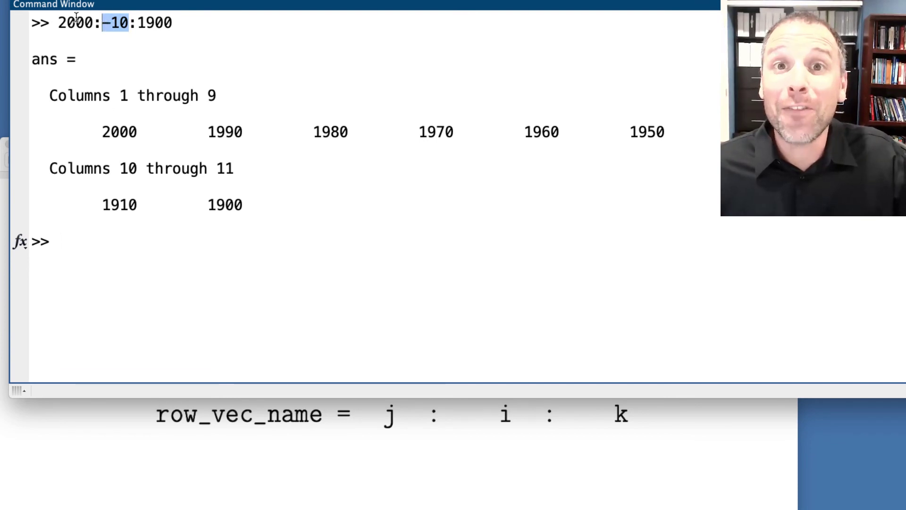
pyautogui.press('Up')
pyautogui.press('BackSpace')
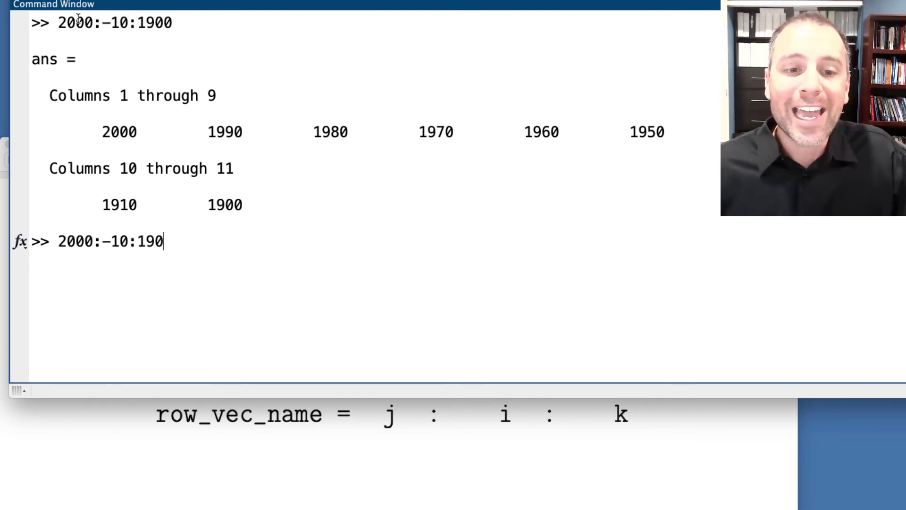
pyautogui.press('BackSpace')
pyautogui.press('BackSpace')
pyautogui.press('BackSpace')
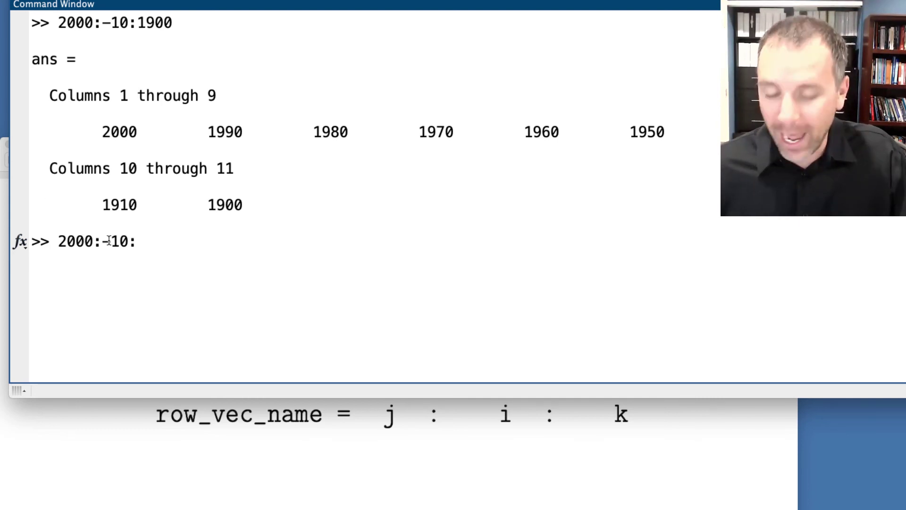
pyautogui.write('2200')
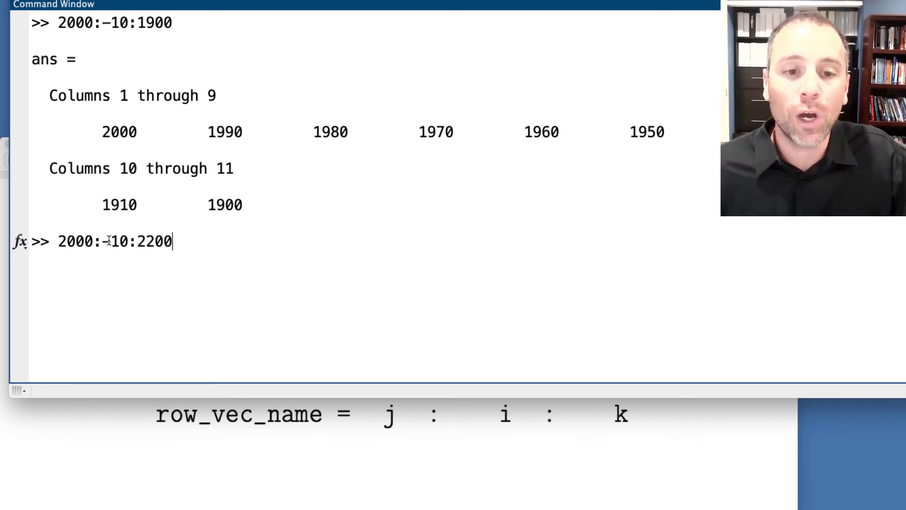
# Run 2000:-10:2200 to get a 1×0 empty vector, then highlight its 2000, -10 and 2200 values.
pyautogui.press('Return')
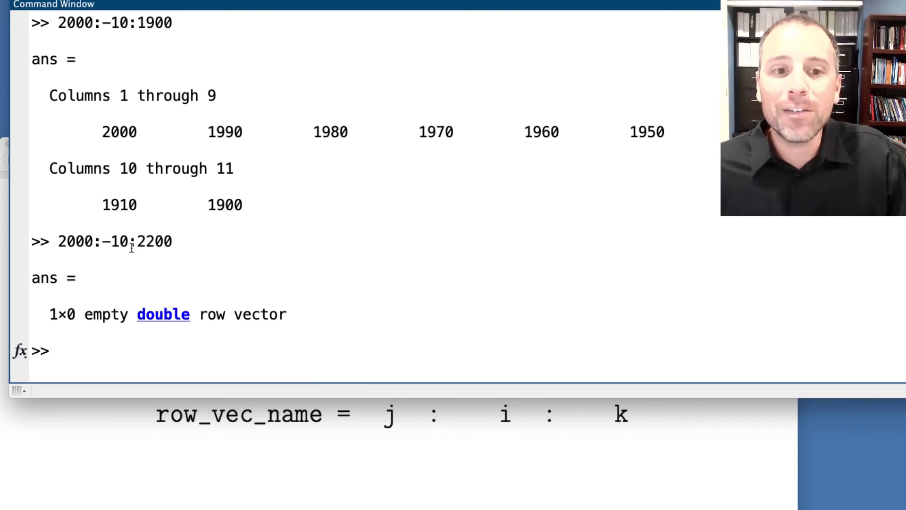
pyautogui.moveTo(95, 239); pyautogui.dragTo(58, 241)
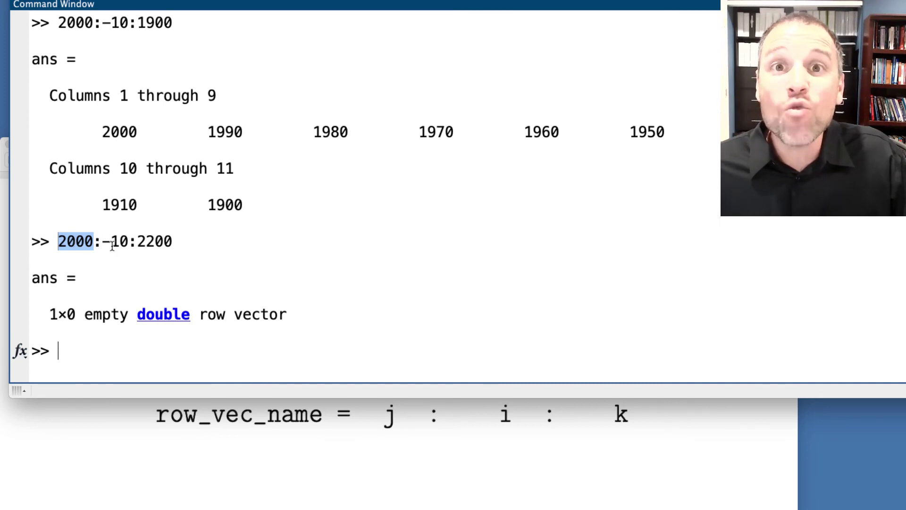
pyautogui.moveTo(102, 241); pyautogui.dragTo(126, 241)
pyautogui.click(126, 242)
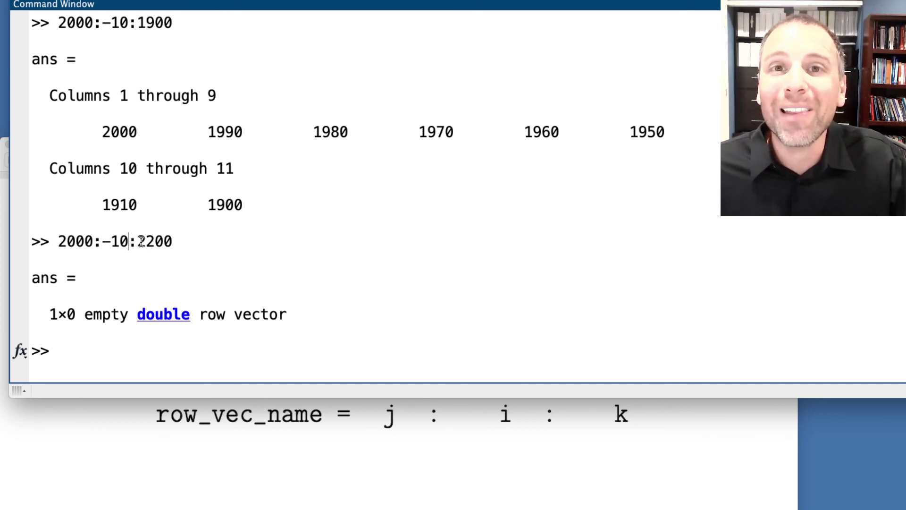
pyautogui.moveTo(141, 241)
pyautogui.mouseDown()
pyautogui.moveTo(174, 241)
pyautogui.moveTo(130, 241)
pyautogui.mouseUp()
pyautogui.click(132, 242)
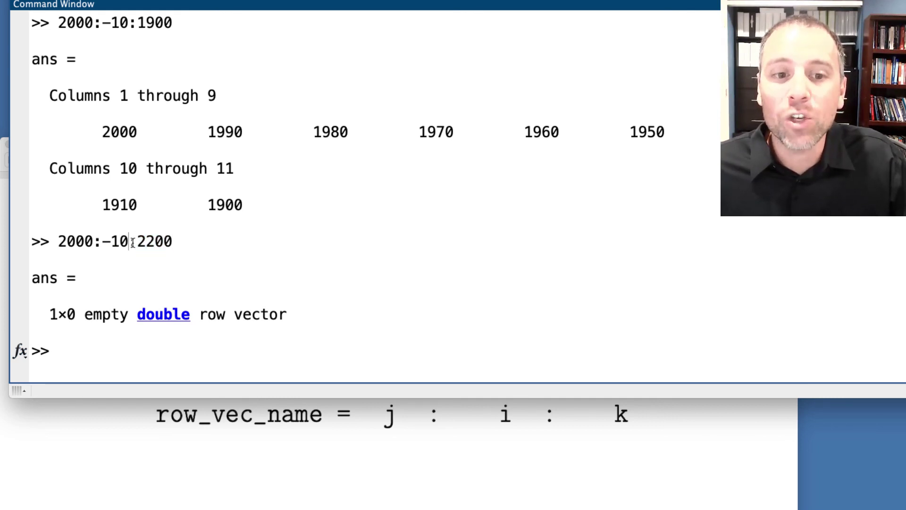
pyautogui.click(132, 243)
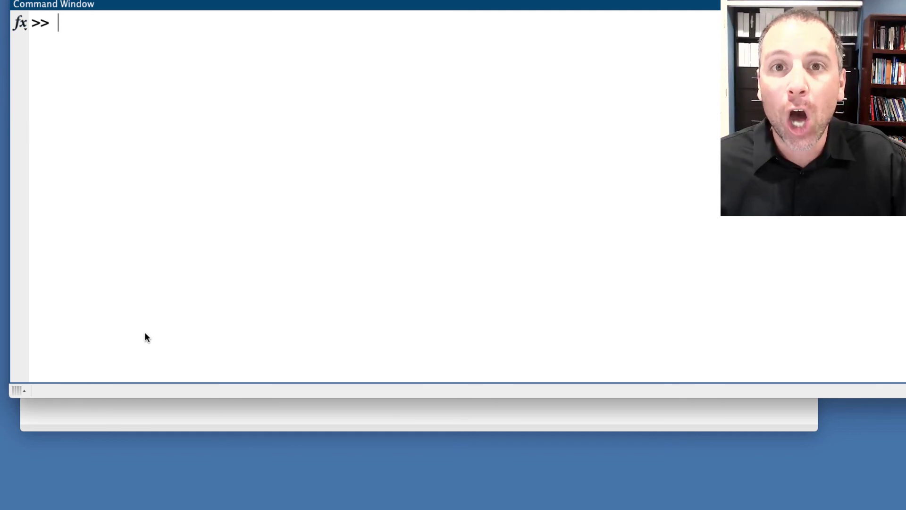
pyautogui.write('1')
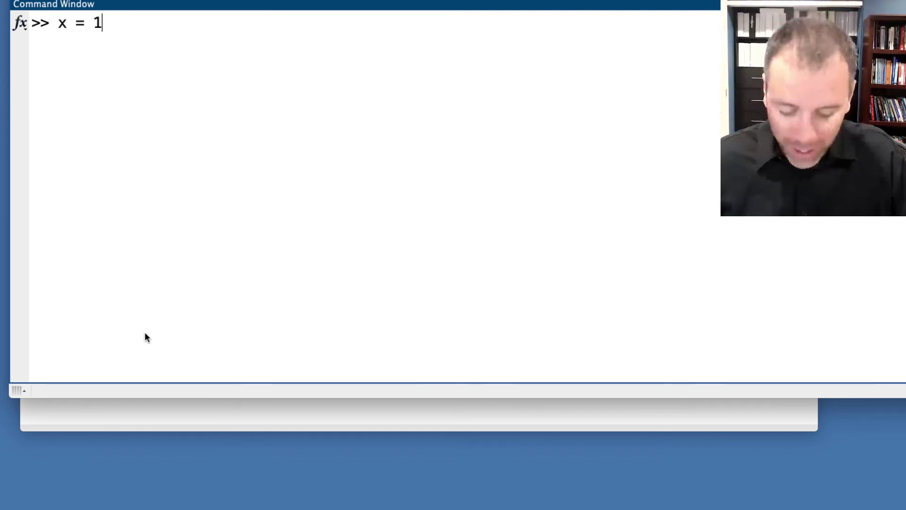
pyautogui.write(':2:21')
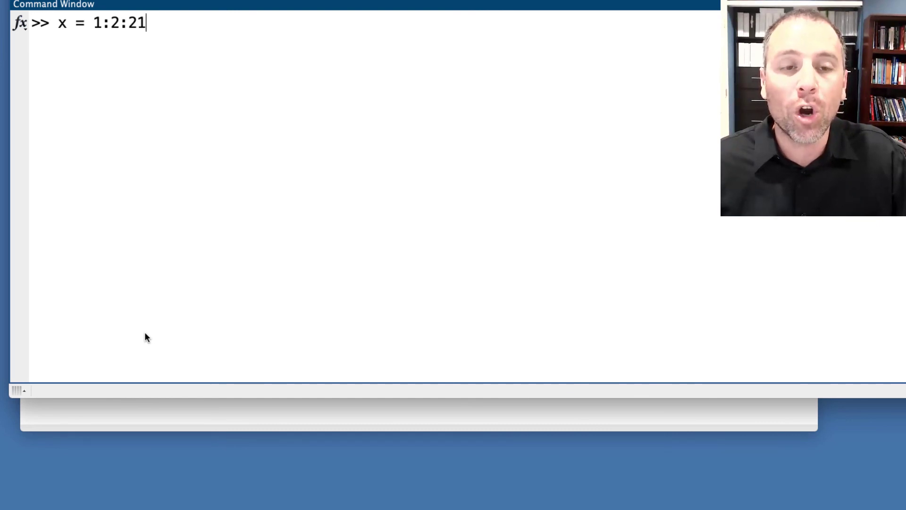
# Define x = 1:2:21 and y = 2:2:22, then compute x+y.
pyautogui.press('Return')
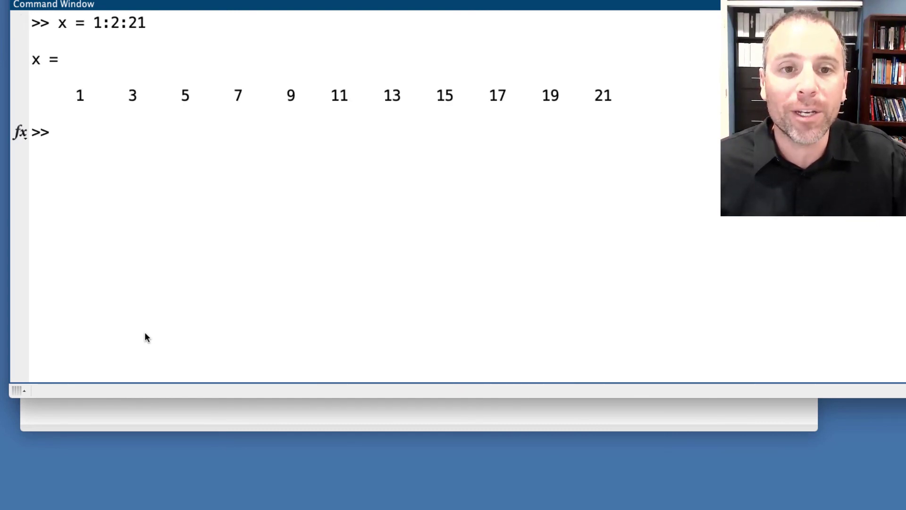
pyautogui.write('y =')
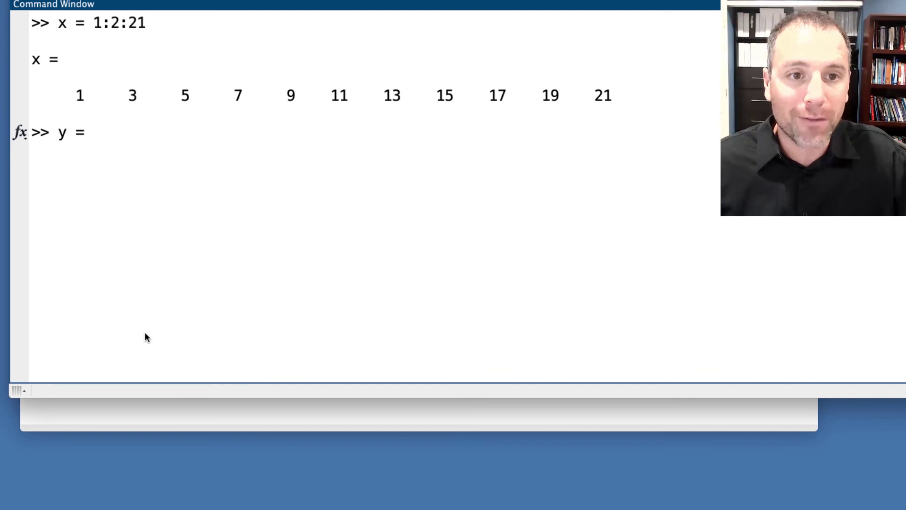
pyautogui.write(' 2:2')
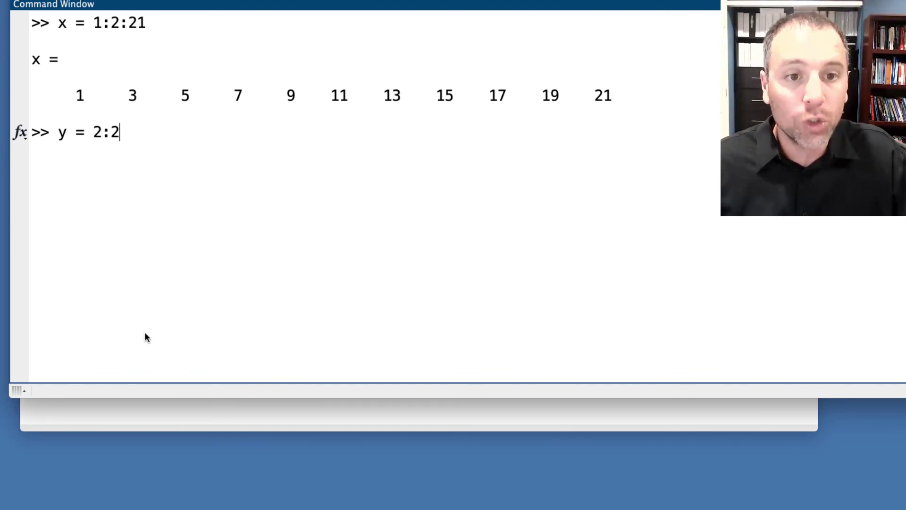
pyautogui.write(':22')
pyautogui.press('Return')
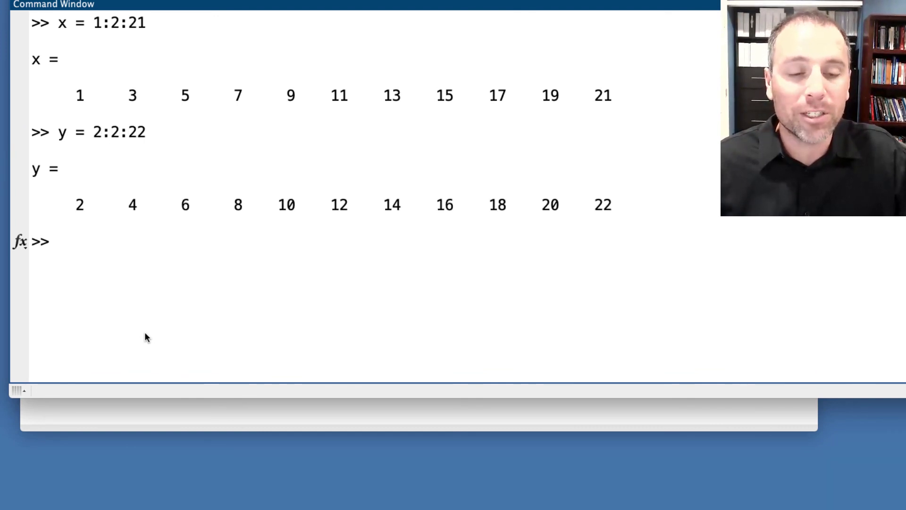
pyautogui.write('x+y')
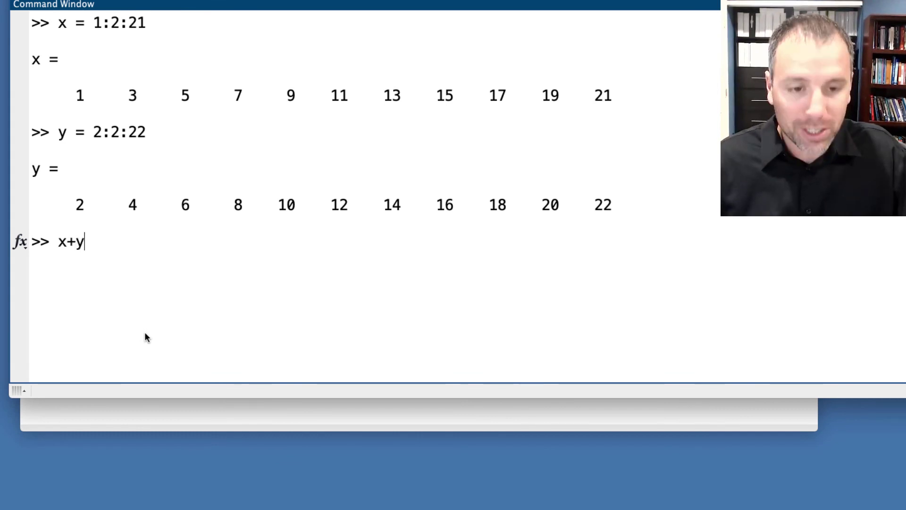
pyautogui.press('Return')
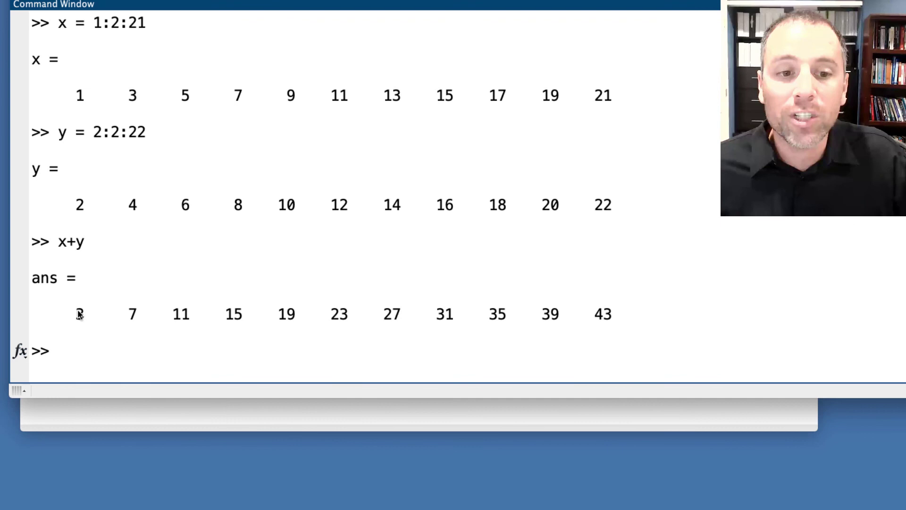
# Edit the recalled x+y command into y-x and run it, giving all ones.
pyautogui.press('Up')
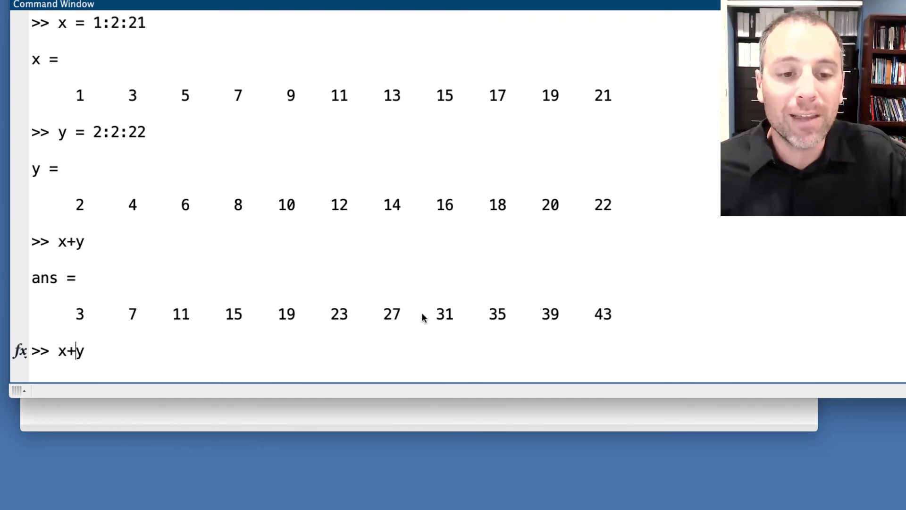
pyautogui.press('BackSpace')
pyautogui.press('BackSpace')
pyautogui.press('Right')
pyautogui.write('-')
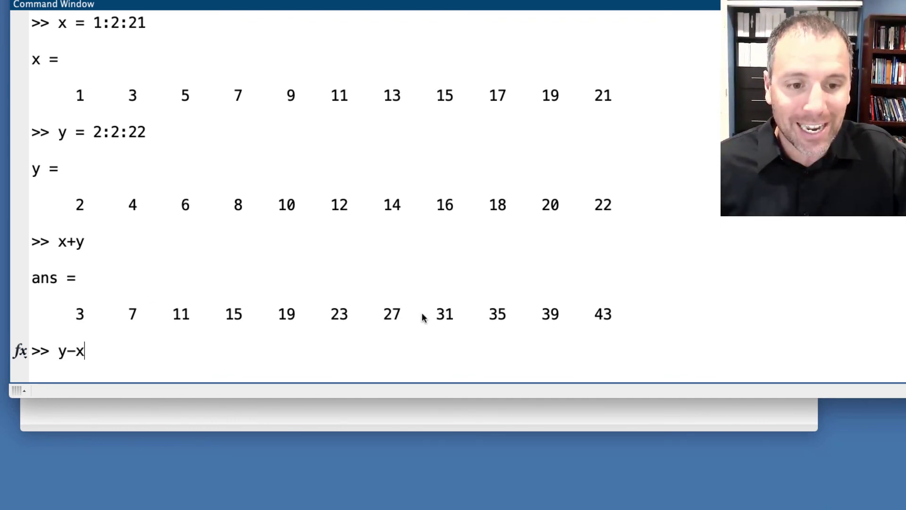
pyautogui.press('Return')
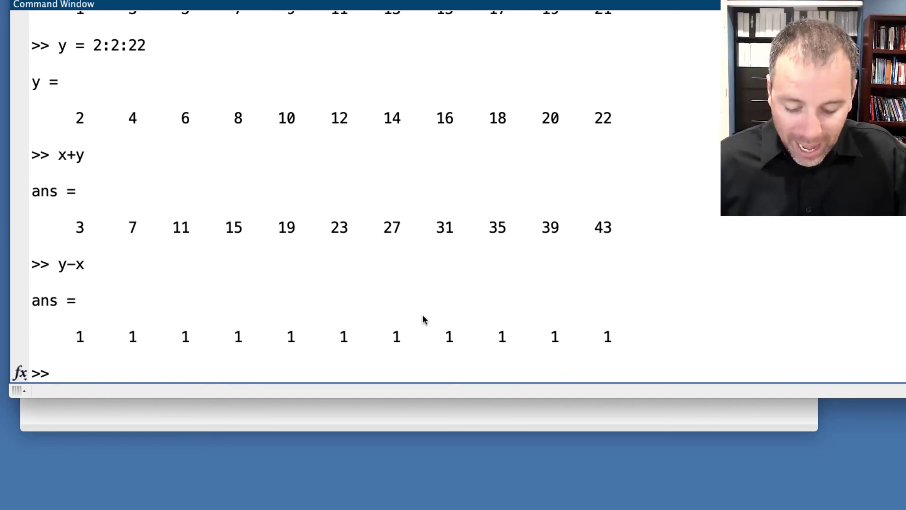
pyautogui.write('(x+y) -')
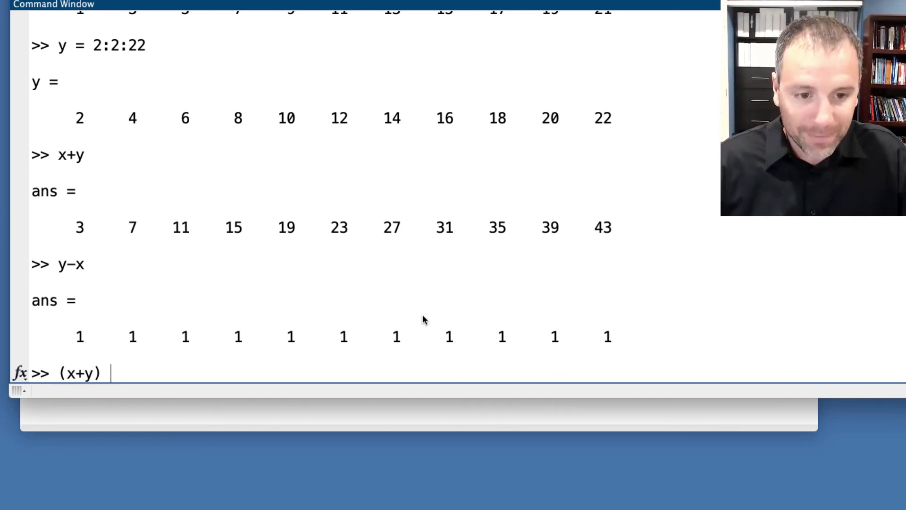
pyautogui.write(' (7')
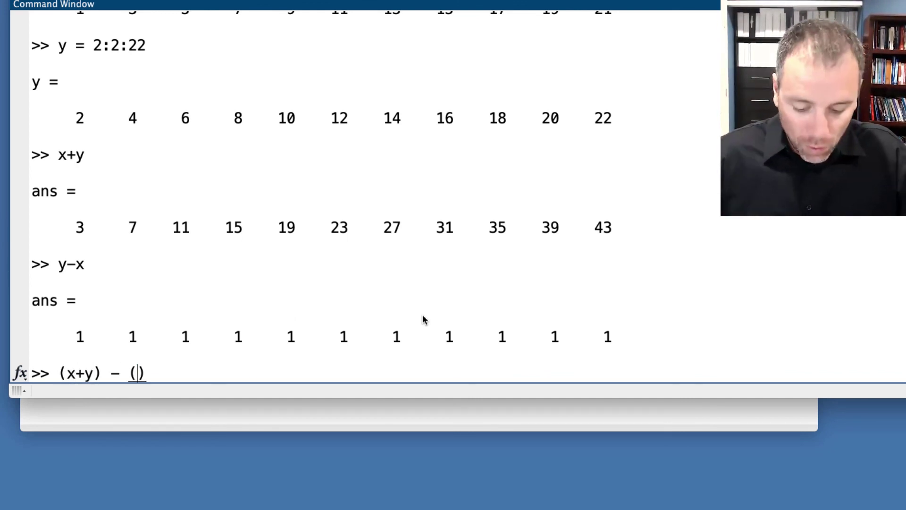
pyautogui.write('y')
# Compute (x+y) - (y-x) and define z = 2:4:42, both giving 2 6 10 … 42.
pyautogui.press('BackSpace')
pyautogui.write('y-')
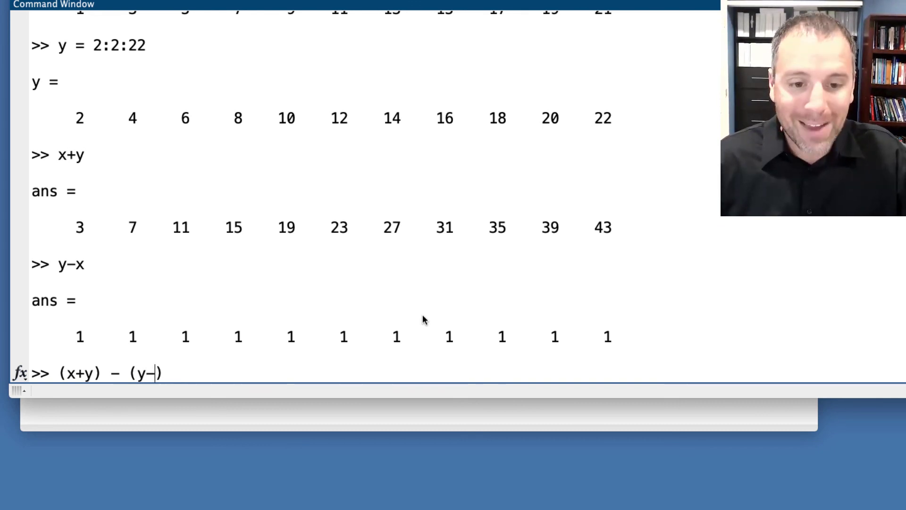
pyautogui.write('x')
pyautogui.press('Return')
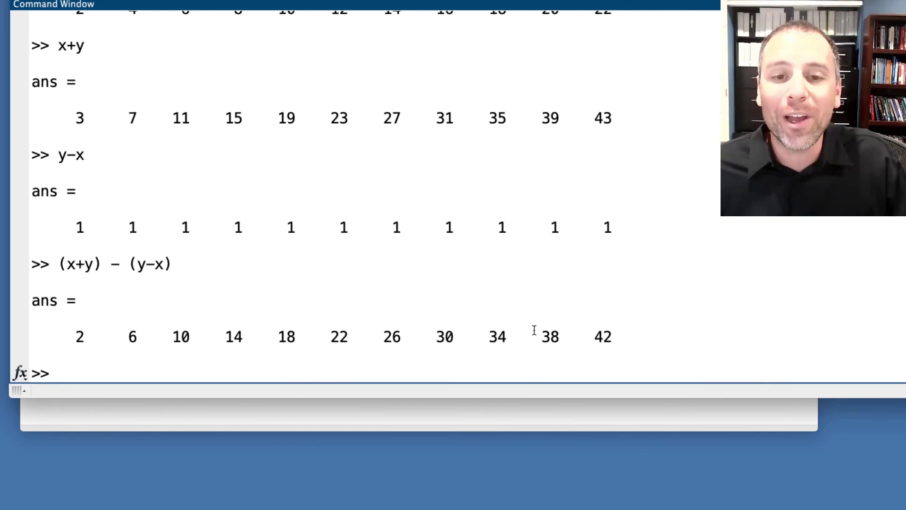
pyautogui.scroll(1, 427, 281)
pyautogui.scroll(-1, 406, 276)
pyautogui.write('z = ')
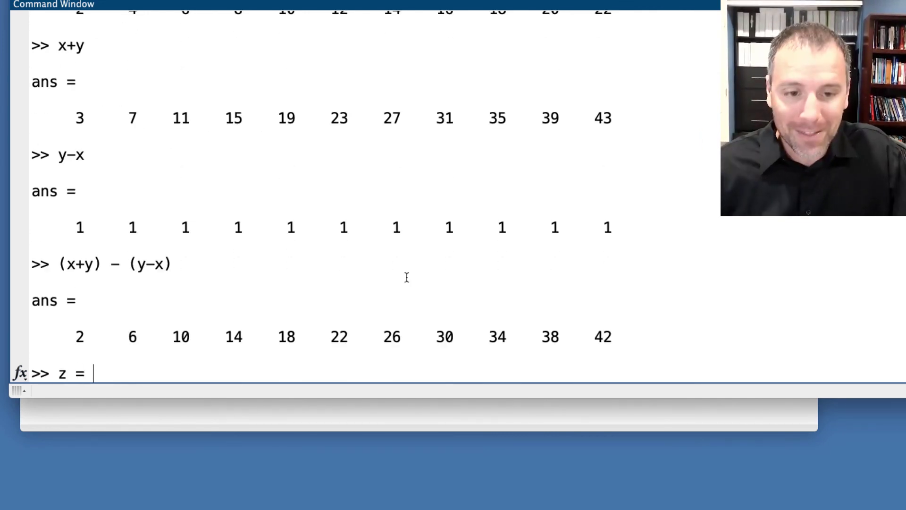
pyautogui.write('2:4')
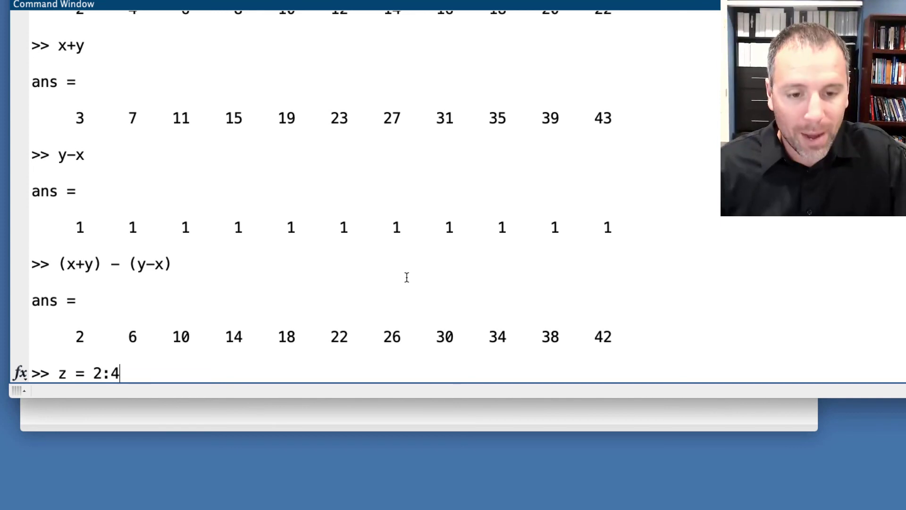
pyautogui.write(':42')
pyautogui.press('Return')
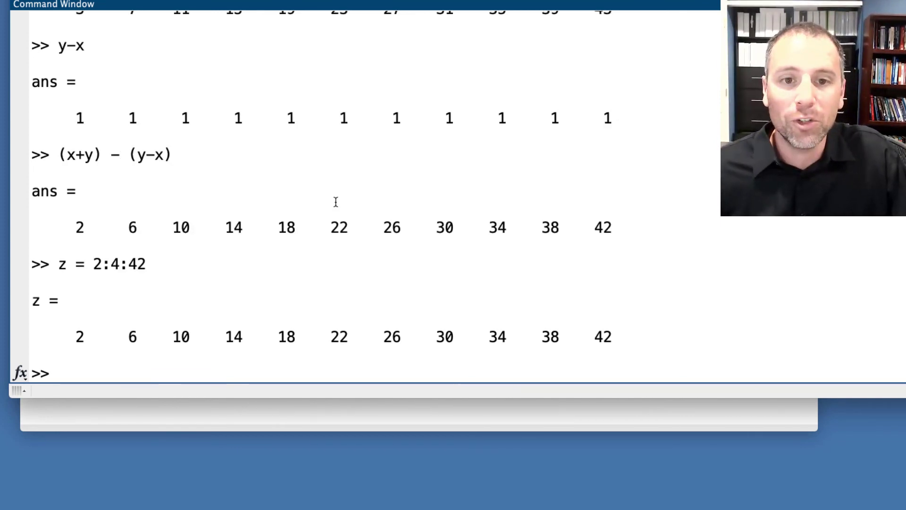
pyautogui.scroll(3, 309, 203)
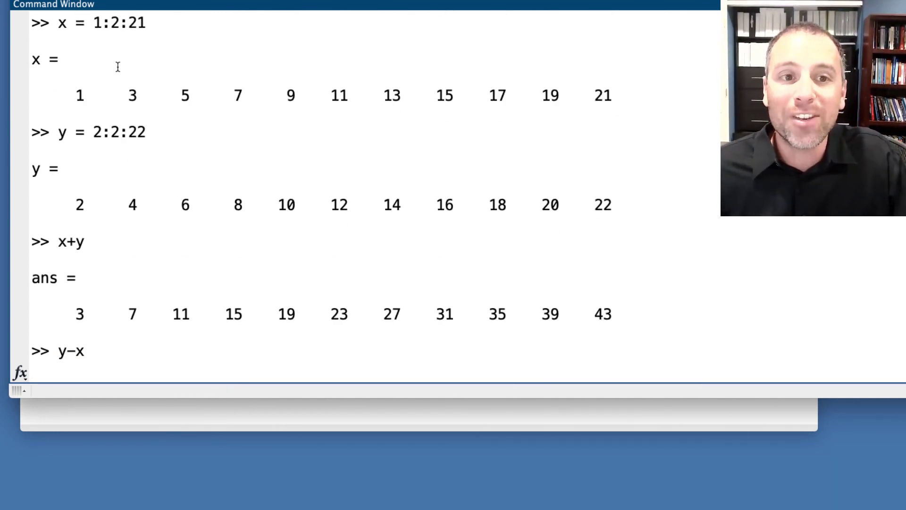